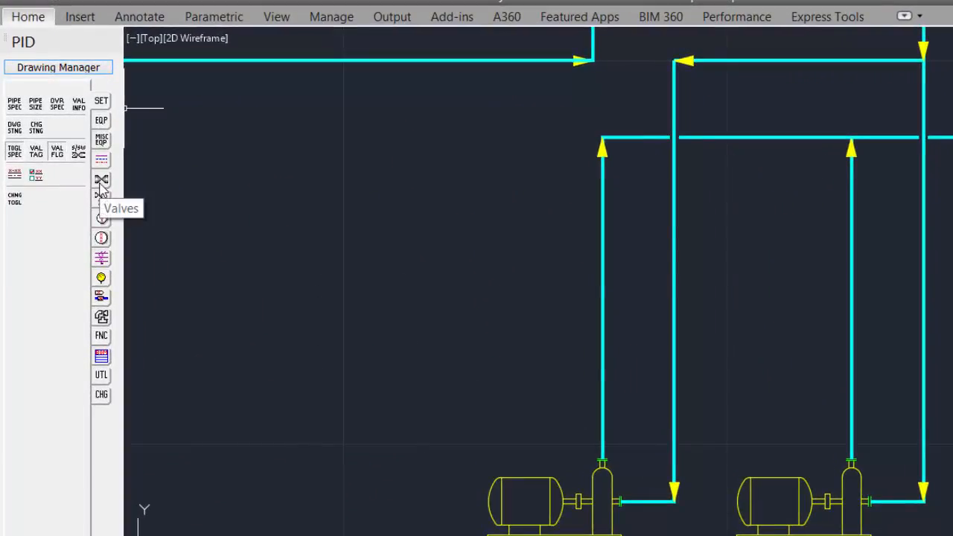
- Insert a gate valve midway on the right pump's suction line and review its valve information
{"action": "left_click", "coordinate": [101, 181]}
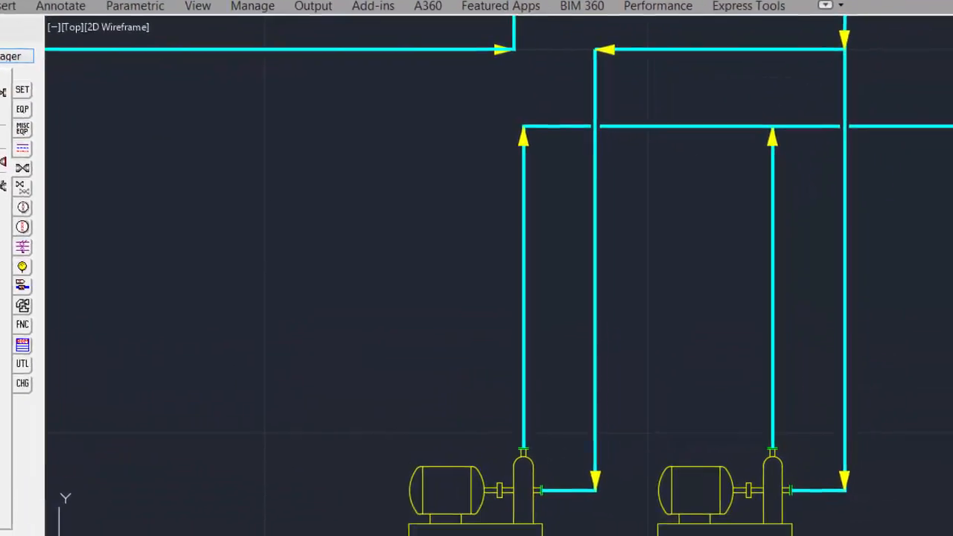
{"action": "left_click", "coordinate": [844, 289]}
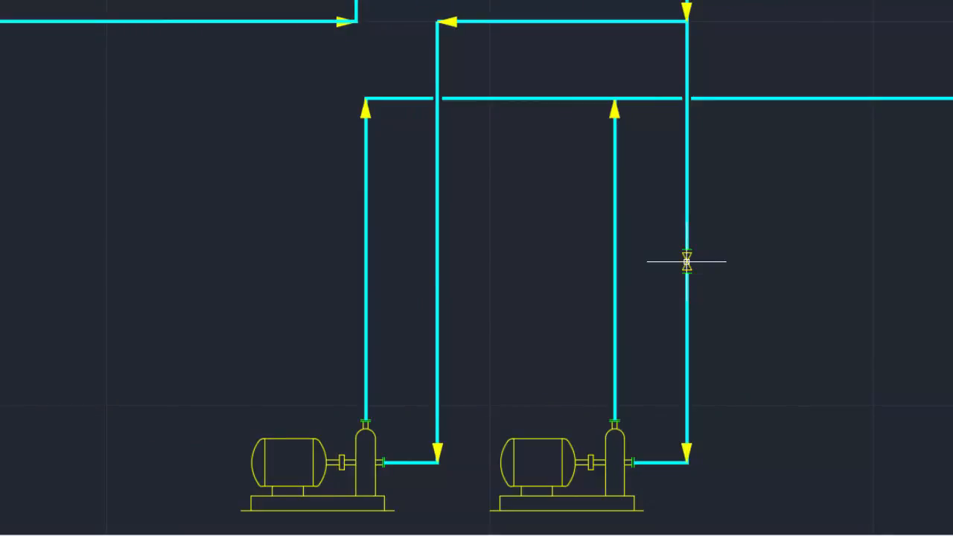
{"action": "left_click", "coordinate": [594, 213]}
{"action": "left_click", "coordinate": [734, 321]}
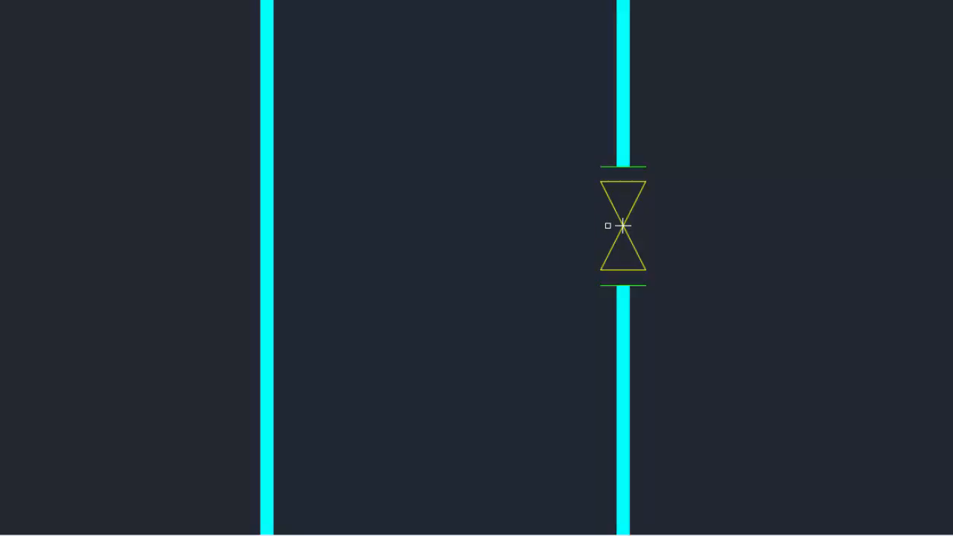
{"action": "left_click", "coordinate": [622, 225]}
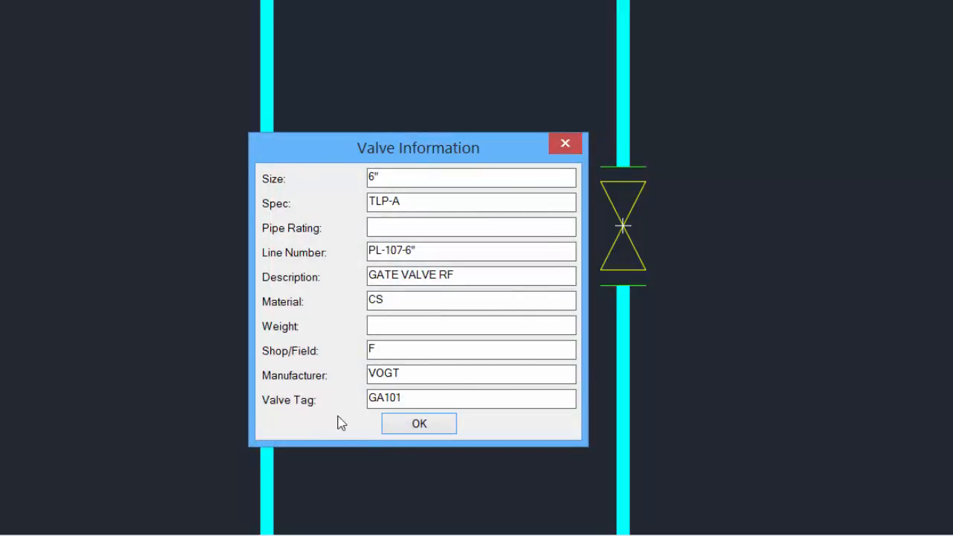
{"action": "left_click", "coordinate": [446, 425]}
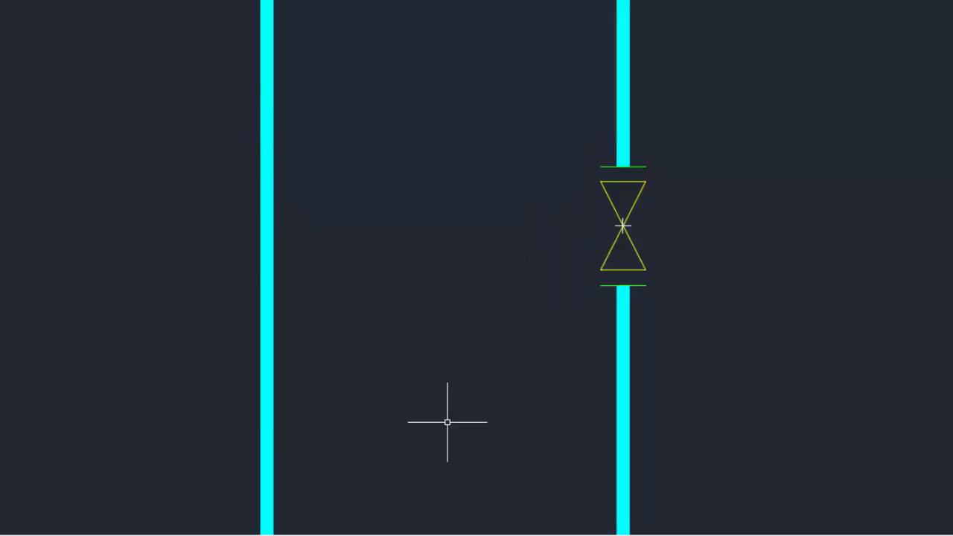
- Insert a gate valve on the left pump's vertical suction line, level with the valve on the right pump's suction line
{"action": "scroll", "coordinate": [446, 422], "scroll_direction": "down", "scroll_amount": 5}
{"action": "scroll", "coordinate": [612, 447], "scroll_direction": "up", "scroll_amount": 4}
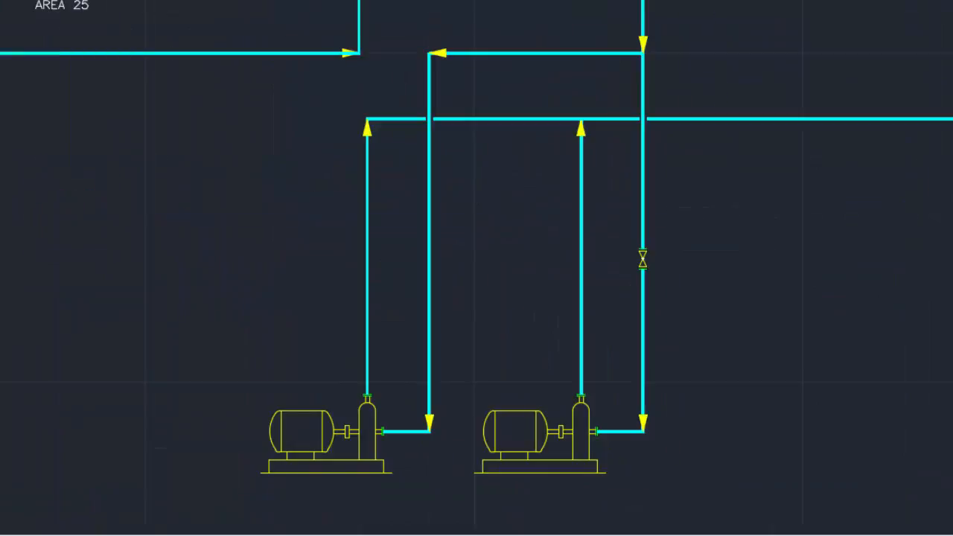
{"action": "left_click", "coordinate": [11, 104]}
{"action": "left_click", "coordinate": [429, 255]}
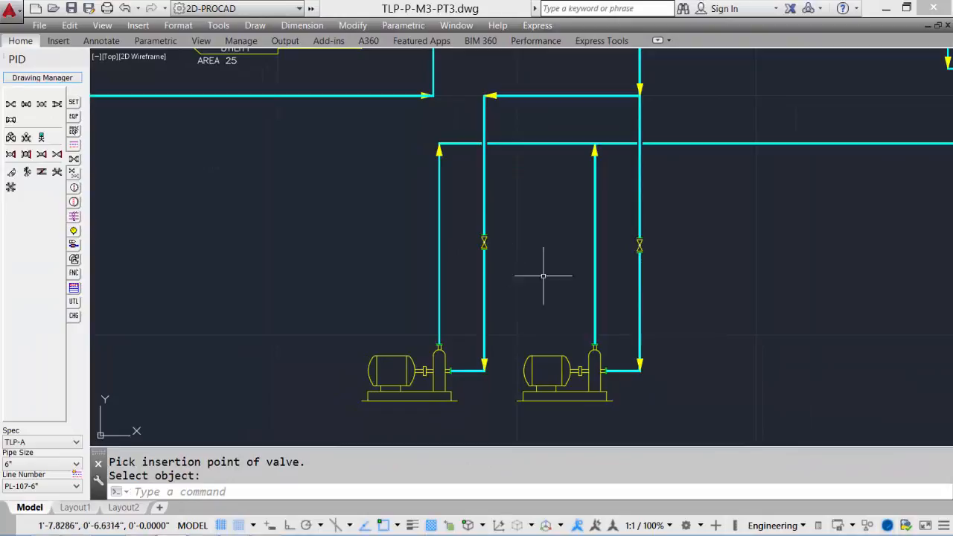
- Set the pipe size to 4" and the line number to PL-108-4"
{"action": "left_click", "coordinate": [42, 468]}
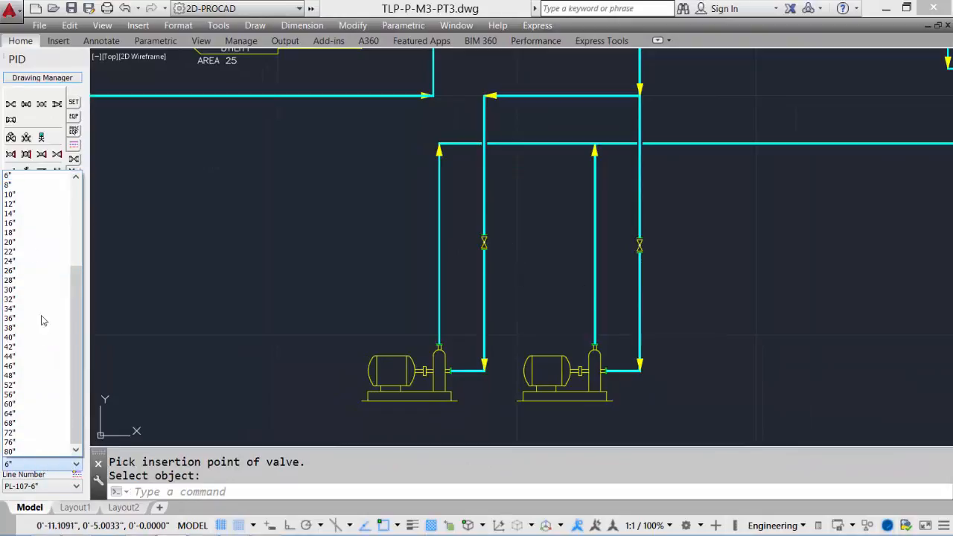
{"action": "scroll", "coordinate": [33, 211], "scroll_direction": "up", "scroll_amount": 2}
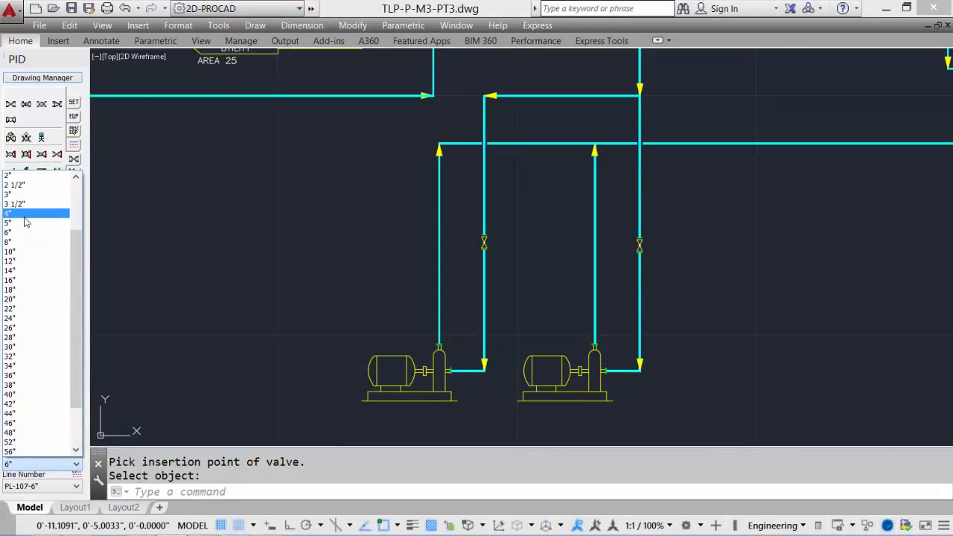
{"action": "left_click", "coordinate": [22, 214]}
{"action": "left_click", "coordinate": [47, 493]}
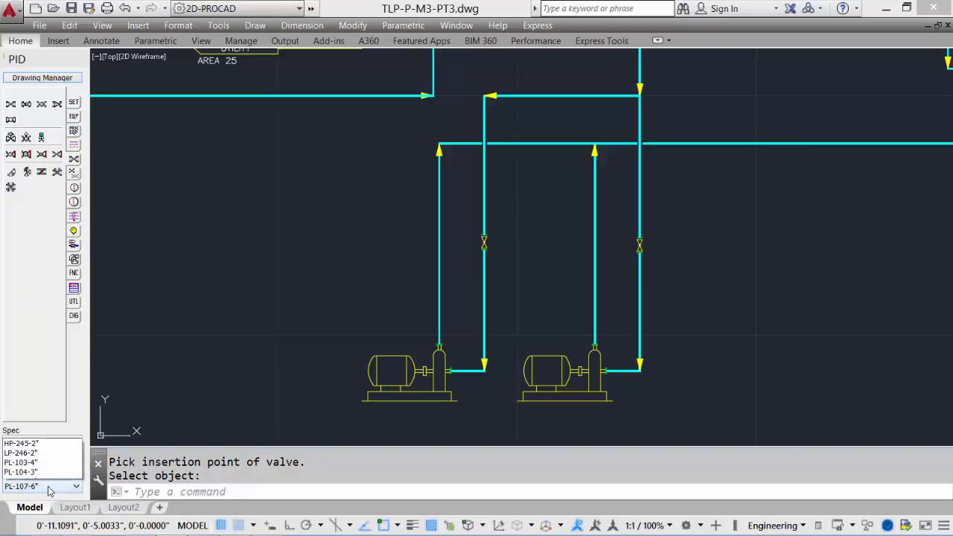
{"action": "left_click", "coordinate": [33, 477]}
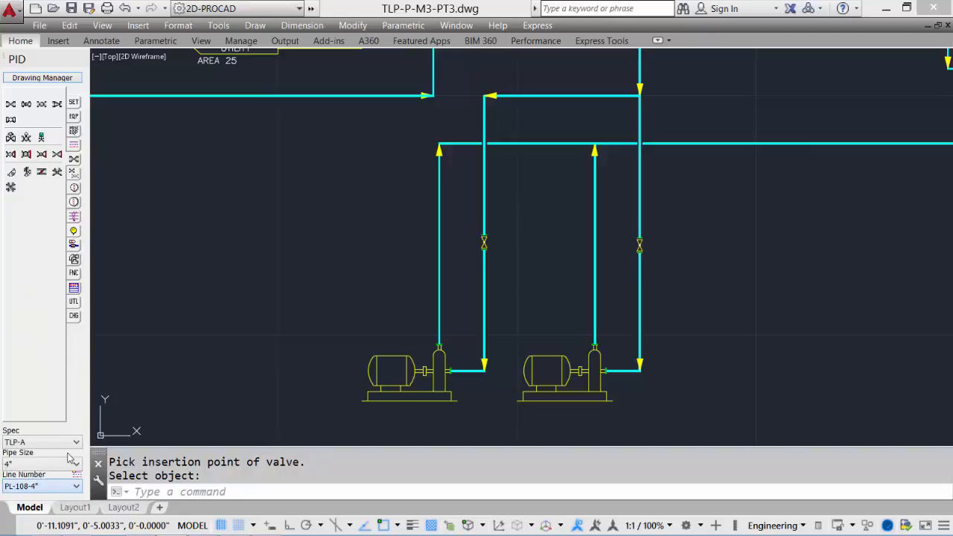
- Insert a check valve on the discharge line of the left pump and another on the right pump's, accepting the default valve direction
{"action": "left_click", "coordinate": [57, 104]}
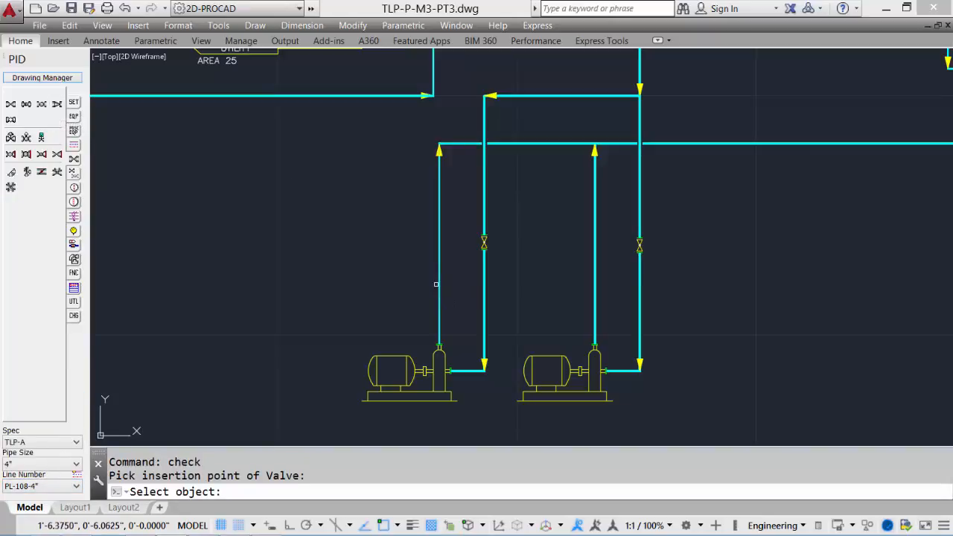
{"action": "left_click", "coordinate": [438, 284]}
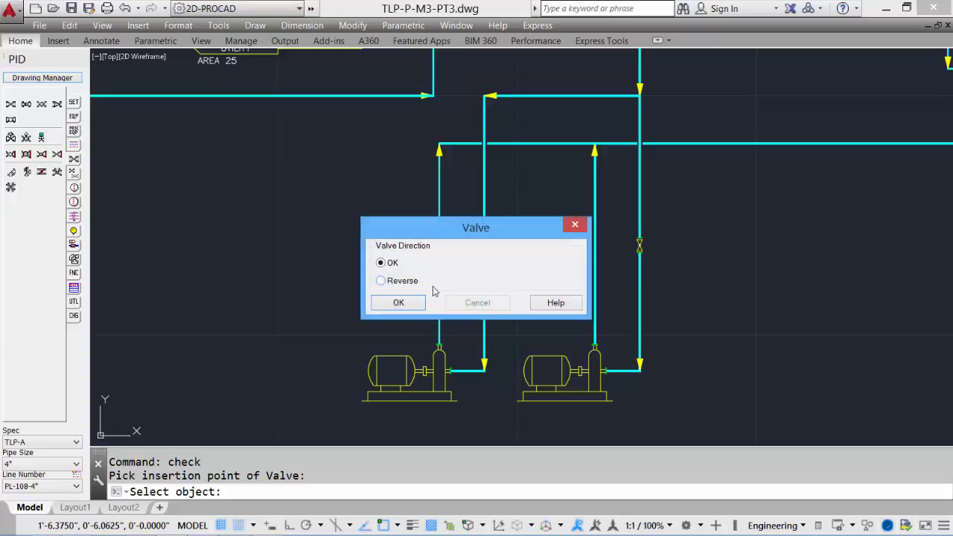
{"action": "left_click_drag", "start_coordinate": [420, 237], "coordinate": [534, 250]}
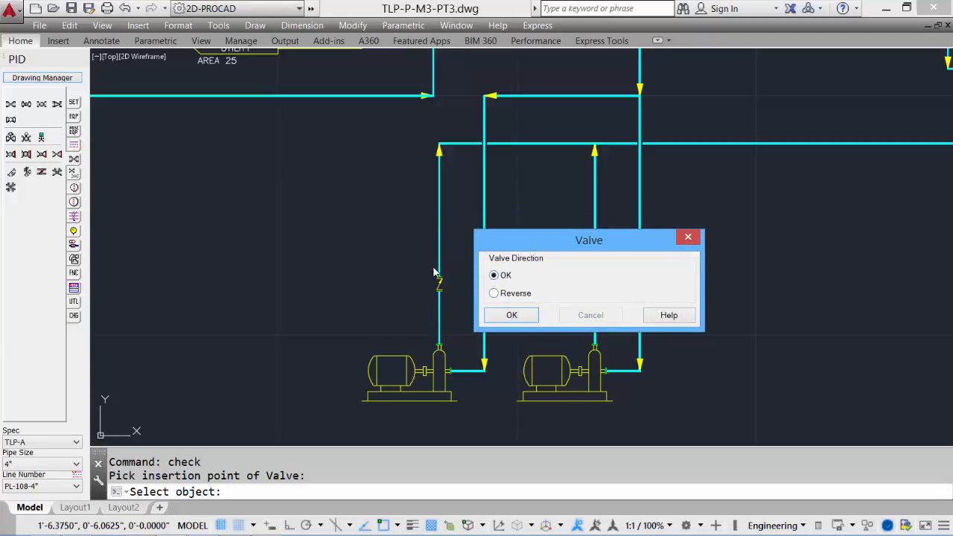
{"action": "left_click", "coordinate": [506, 318]}
{"action": "scroll", "coordinate": [514, 319], "scroll_direction": "up", "scroll_amount": 2}
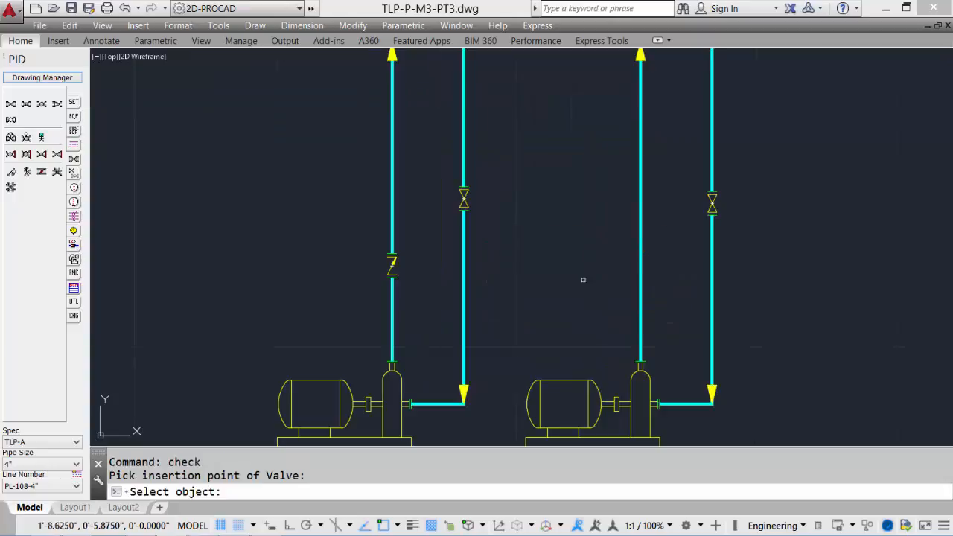
{"action": "left_click", "coordinate": [635, 266]}
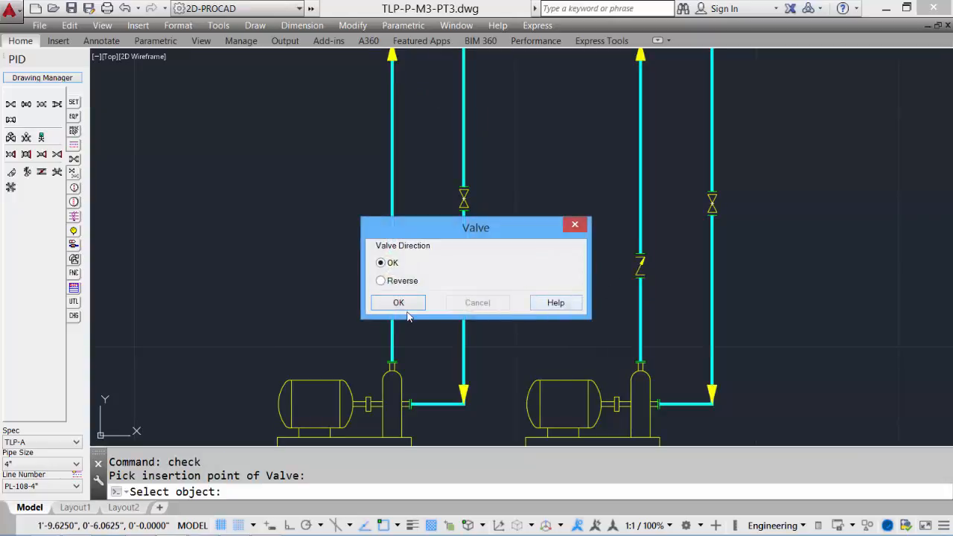
{"action": "left_click", "coordinate": [399, 302]}
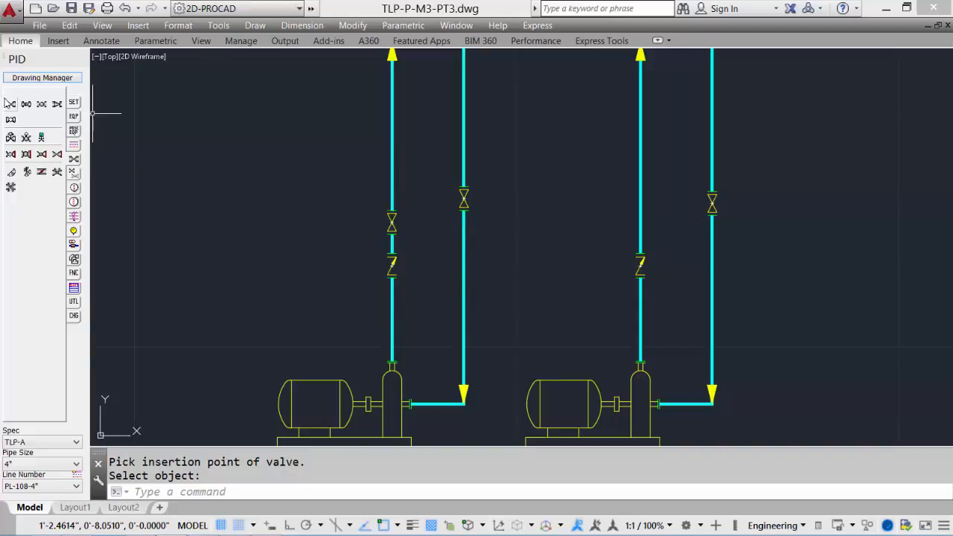
- Insert a gate valve on the right pump's discharge line, just above the check valve
{"action": "left_click", "coordinate": [10, 104]}
{"action": "left_click", "coordinate": [640, 217]}
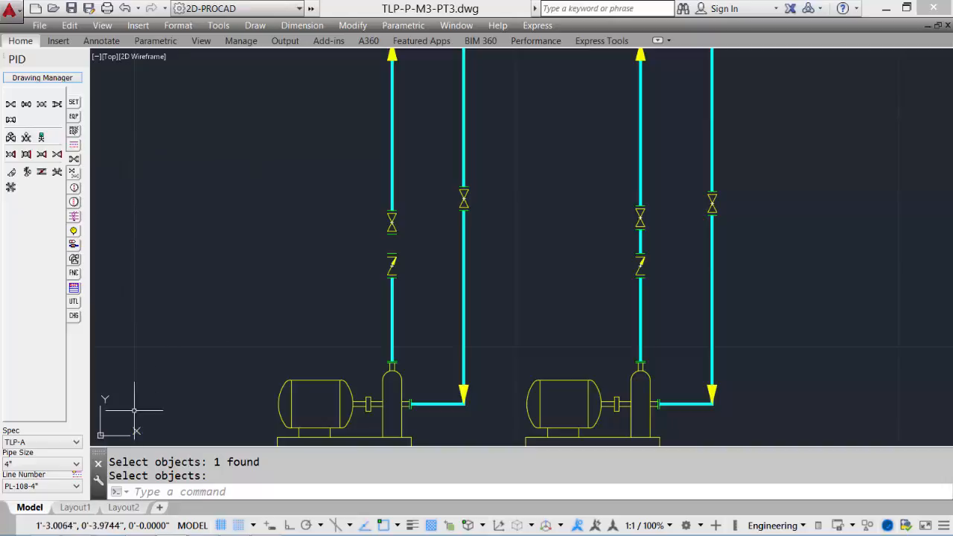
- Stretch the left pump's discharge gate valve and its line down to meet the check valve
{"action": "type", "text": "s"}
{"action": "key", "text": "Return"}
{"action": "left_click", "coordinate": [417, 241]}
{"action": "left_click", "coordinate": [328, 161]}
{"action": "key", "text": "Return"}
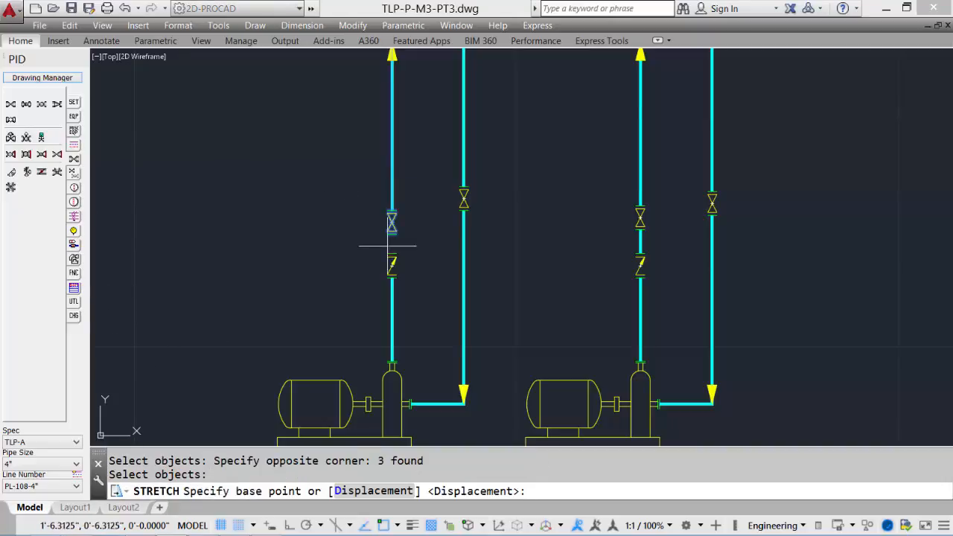
{"action": "left_click", "coordinate": [392, 223]}
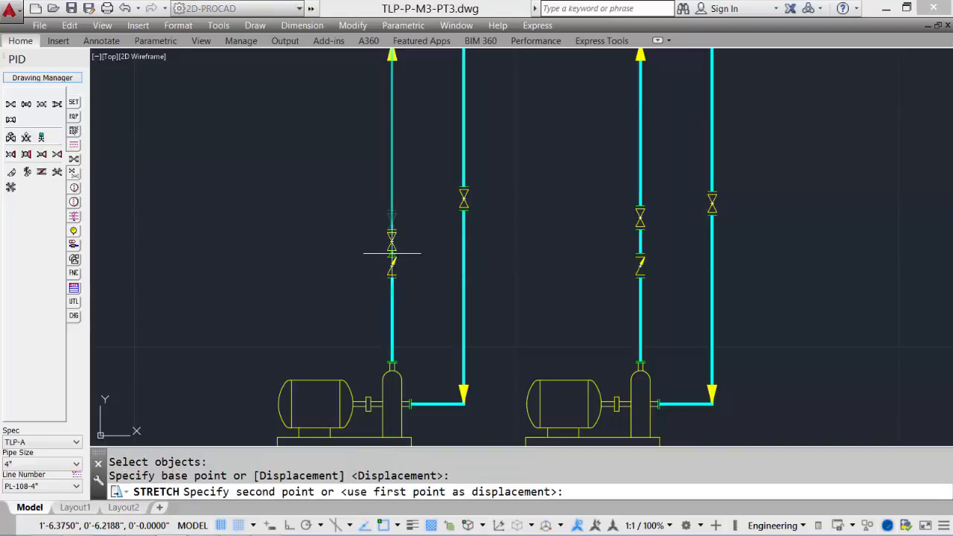
{"action": "left_click", "coordinate": [392, 247]}
- Erase the short pipe segment between the gate valve and check valve on the right pump's discharge line
{"action": "type", "text": "e"}
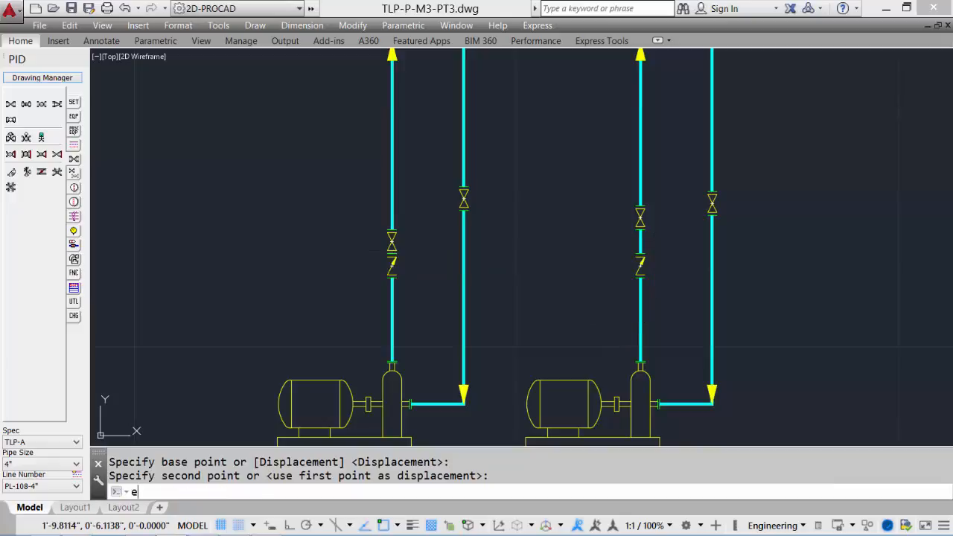
{"action": "key", "text": "Return"}
{"action": "left_click", "coordinate": [641, 240]}
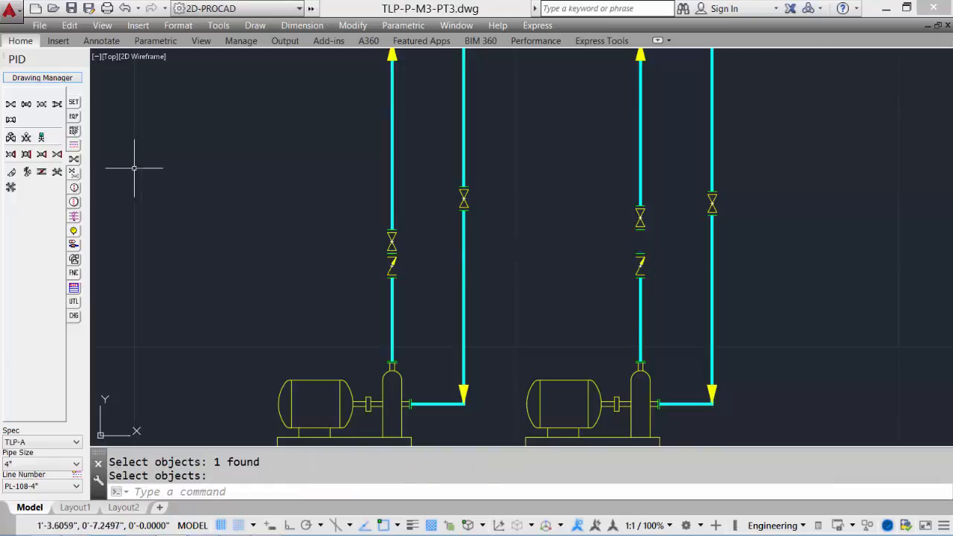
{"action": "key", "text": "Return"}
- Stretch the right pump's discharge gate valve and its line down to meet the check valve
{"action": "type", "text": "s"}
{"action": "key", "text": "Return"}
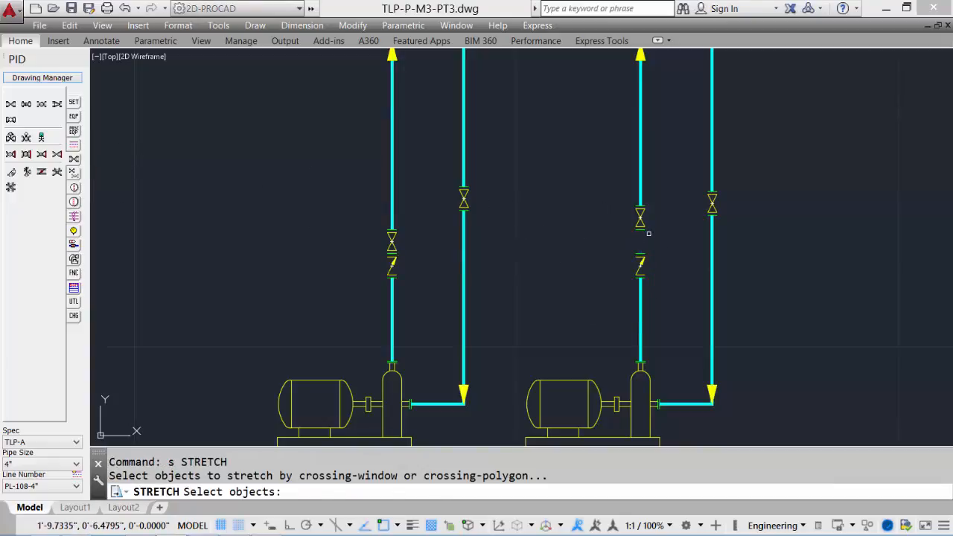
{"action": "left_click", "coordinate": [651, 234]}
{"action": "left_click", "coordinate": [624, 189]}
{"action": "key", "text": "Return"}
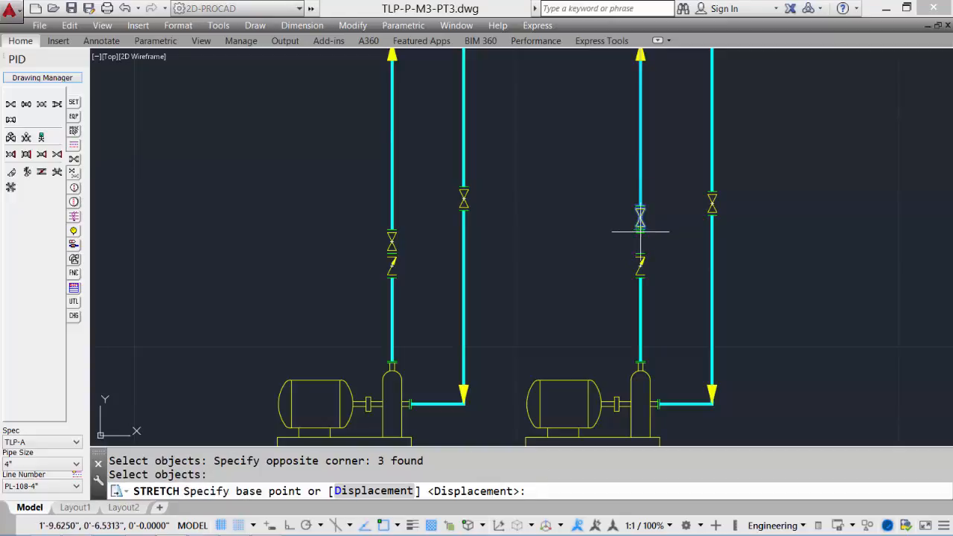
{"action": "left_click", "coordinate": [637, 224]}
{"action": "left_click", "coordinate": [622, 245]}
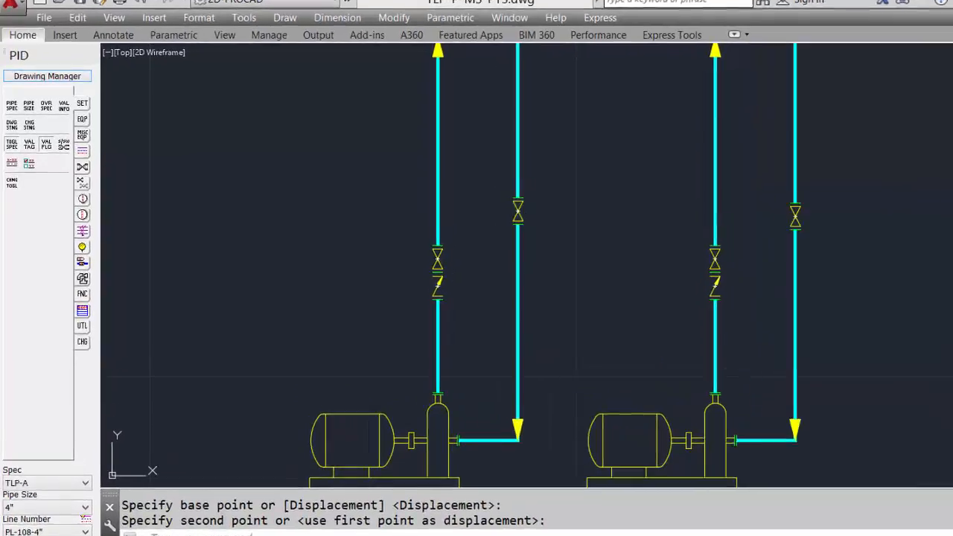
- Insert a concentric reducer on the right pump's horizontal suction line, accepting the default fitting direction
{"action": "left_click", "coordinate": [73, 258]}
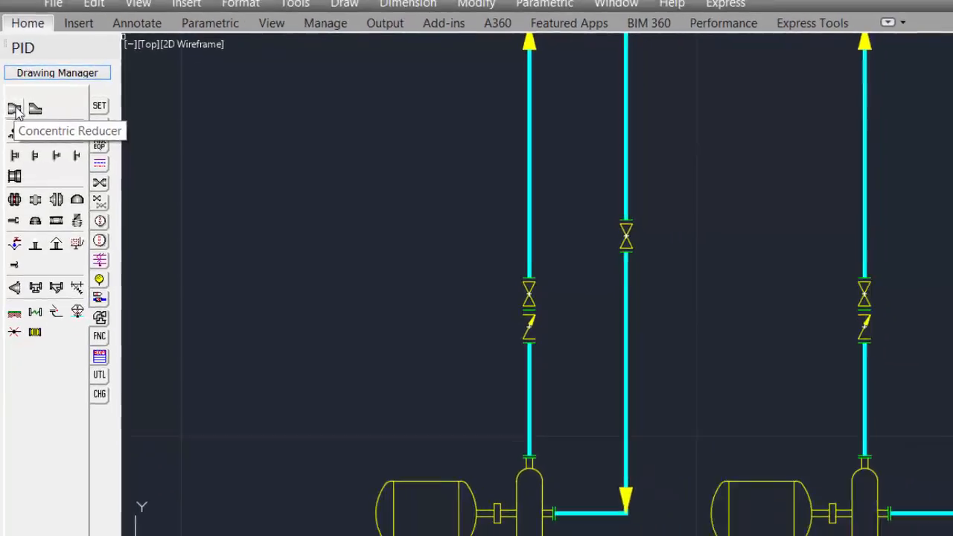
{"action": "left_click", "coordinate": [16, 111]}
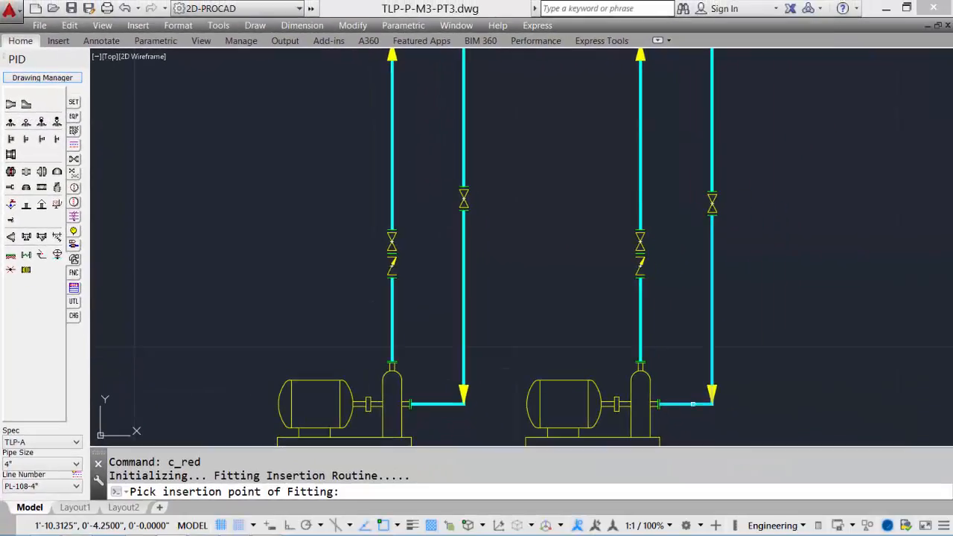
{"action": "left_click", "coordinate": [693, 404]}
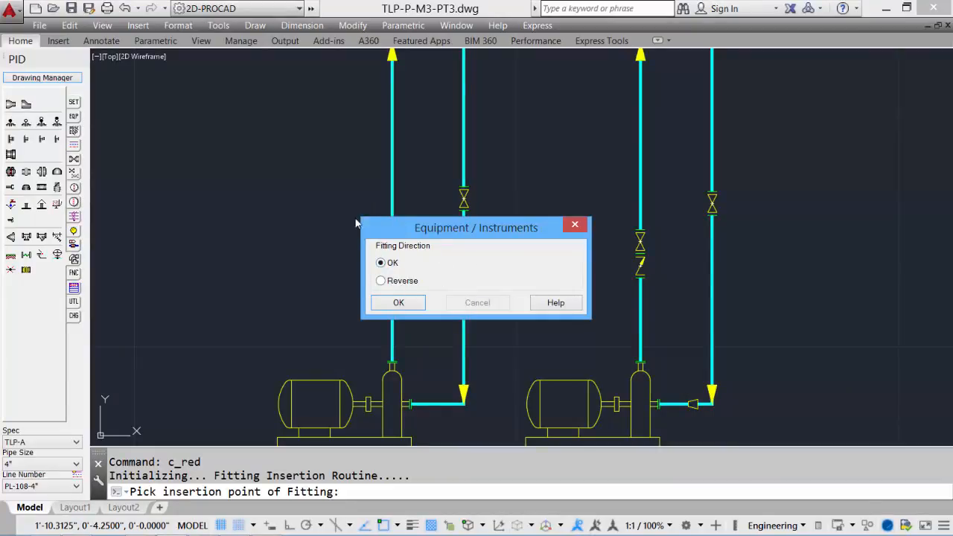
{"action": "left_click", "coordinate": [399, 303]}
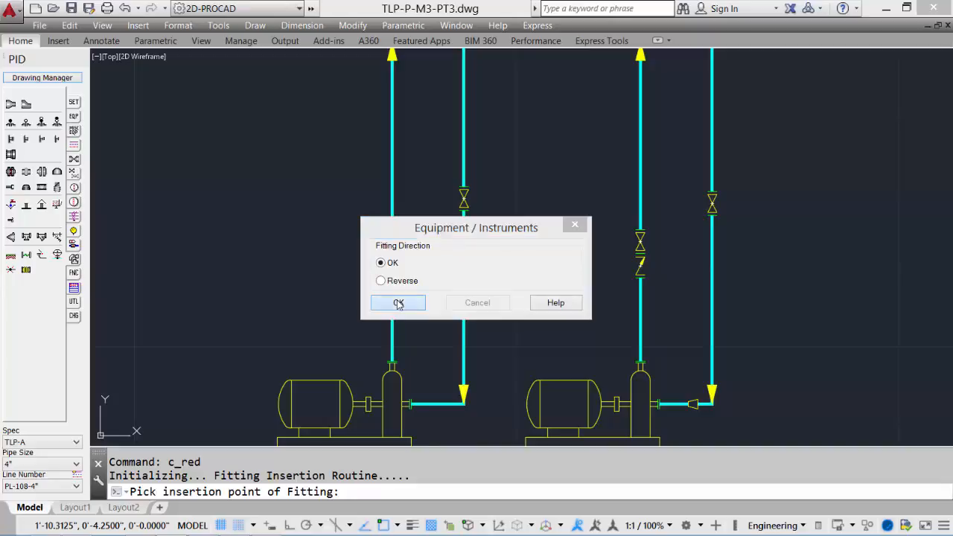
- Insert a concentric reducer with reversed direction on the right pump's discharge line, between the pump nozzle and the check valve
{"action": "left_click", "coordinate": [10, 105]}
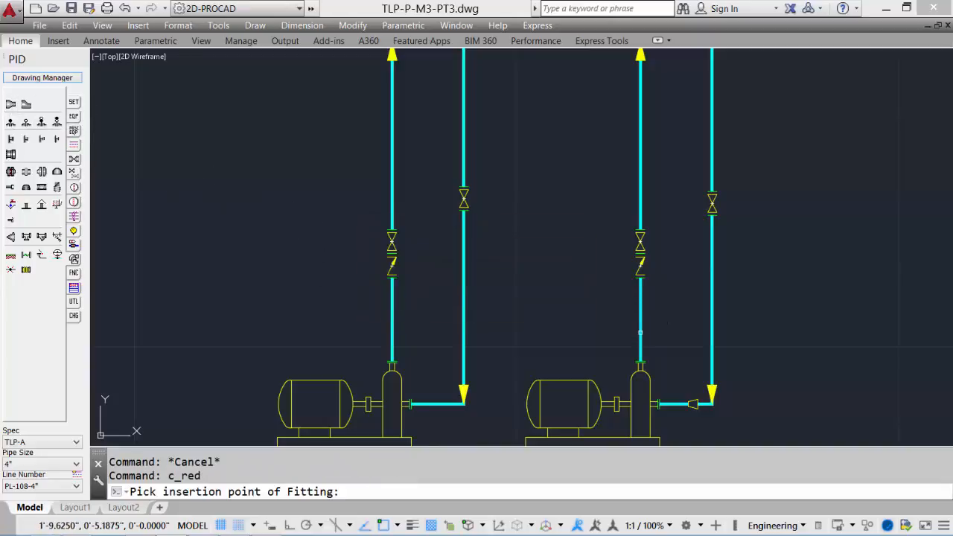
{"action": "left_click", "coordinate": [640, 333]}
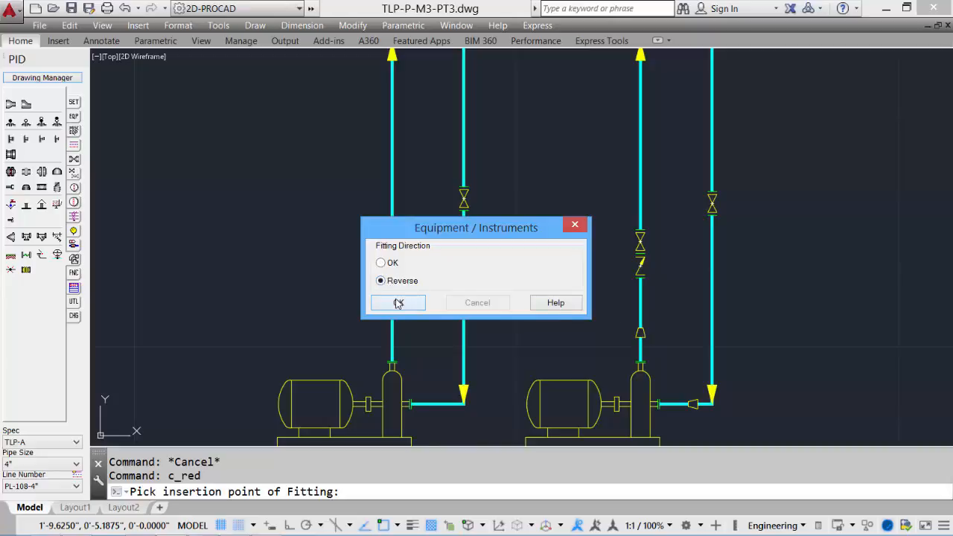
{"action": "left_click", "coordinate": [399, 302]}
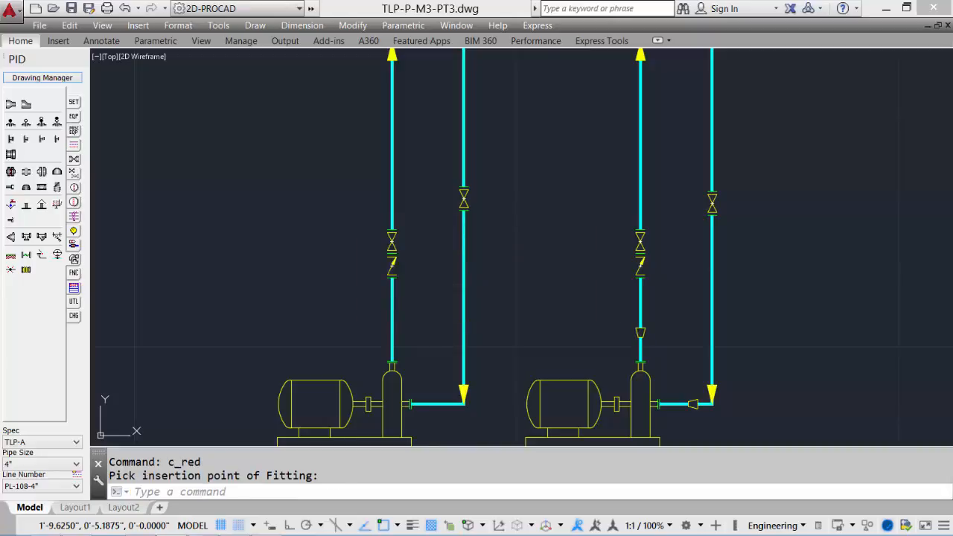
- Insert a concentric reducer on the left pump's horizontal suction line, accepting the default fitting direction
{"action": "left_click", "coordinate": [10, 104]}
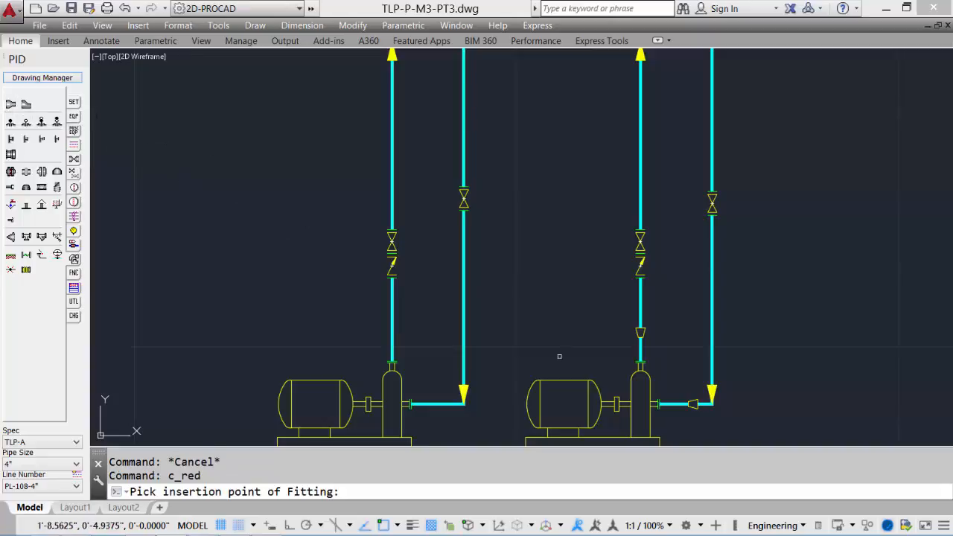
{"action": "left_click", "coordinate": [447, 406]}
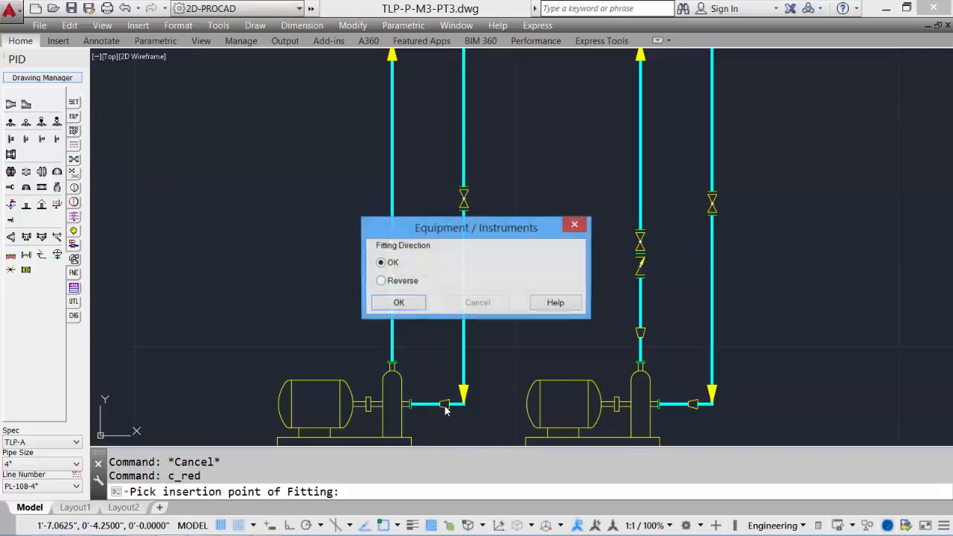
{"action": "left_click", "coordinate": [398, 303]}
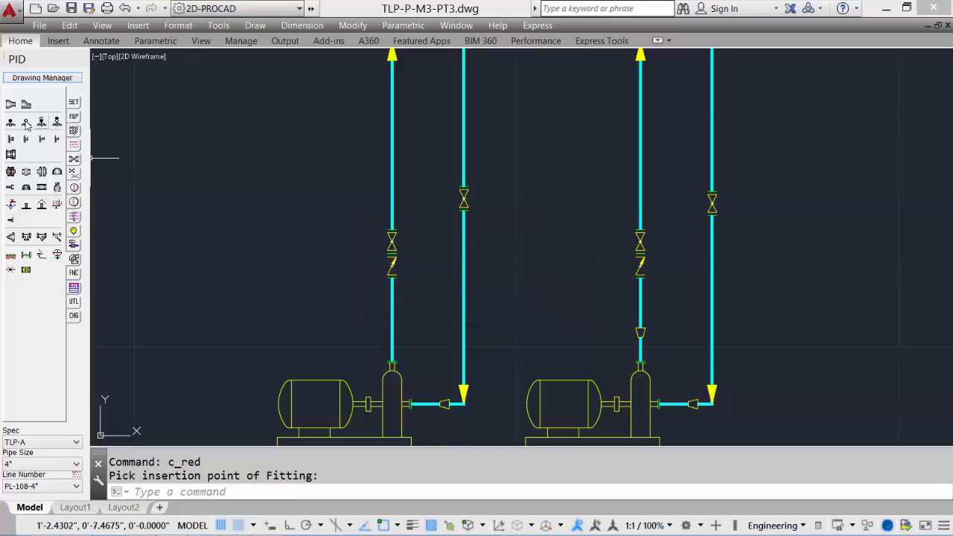
- Insert a concentric reducer with reversed direction on the left pump's discharge line, between the pump nozzle and the check valve
{"action": "left_click", "coordinate": [391, 328]}
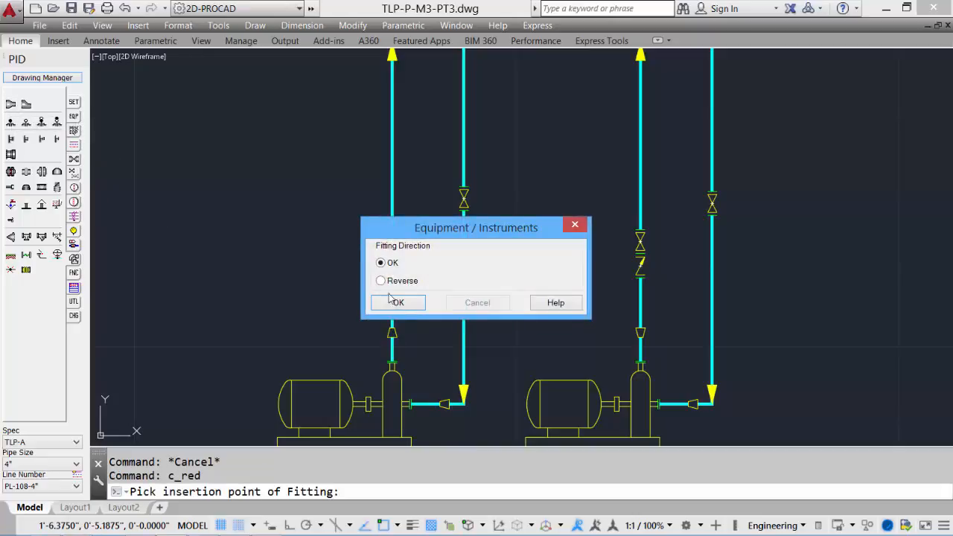
{"action": "left_click", "coordinate": [381, 281]}
{"action": "left_click", "coordinate": [397, 302]}
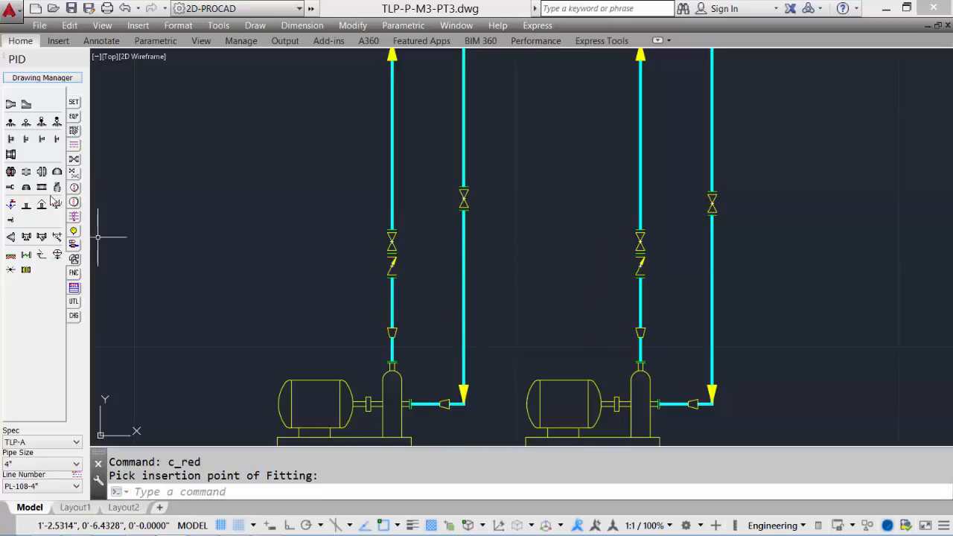
- Insert a conical strainer on the right pump's suction line between nozzle and reducer, accepting the default fitting direction
{"action": "left_click", "coordinate": [11, 237]}
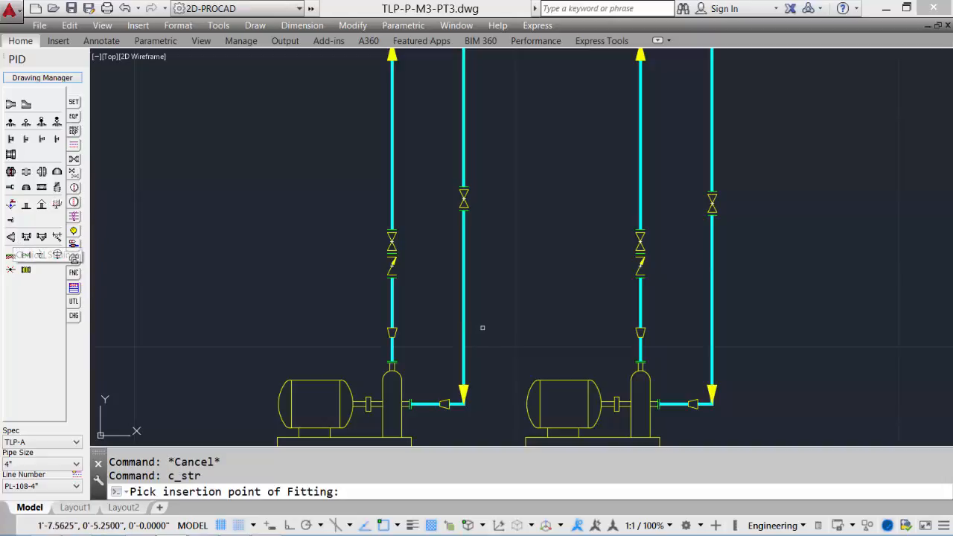
{"action": "left_click", "coordinate": [674, 404]}
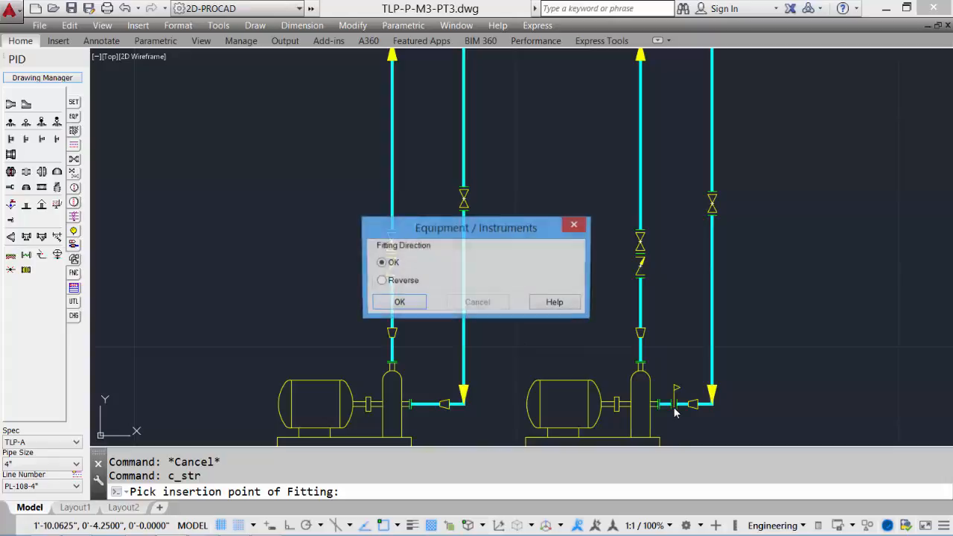
{"action": "left_click", "coordinate": [399, 302]}
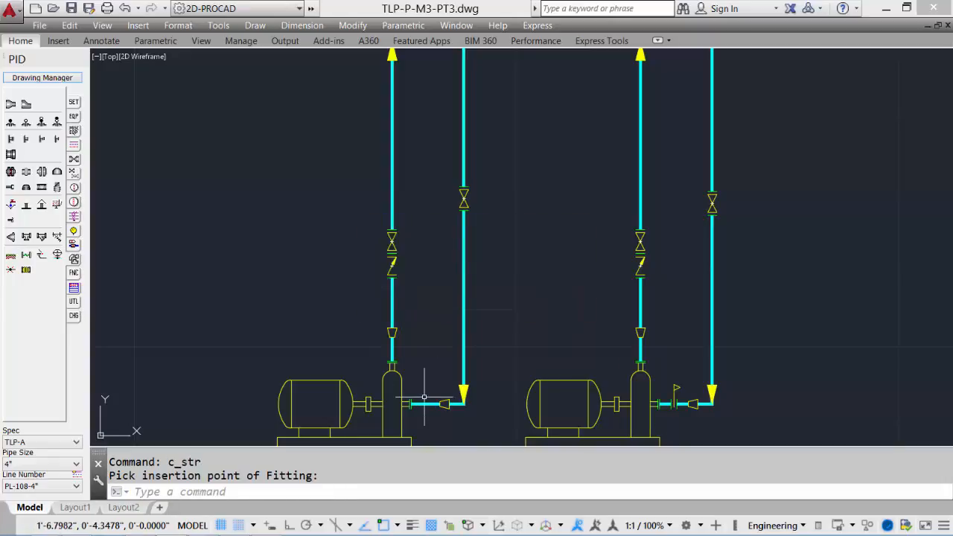
- Insert a conical strainer on the left pump's suction line between nozzle and reducer, accepting the default fitting direction
{"action": "left_click", "coordinate": [12, 237]}
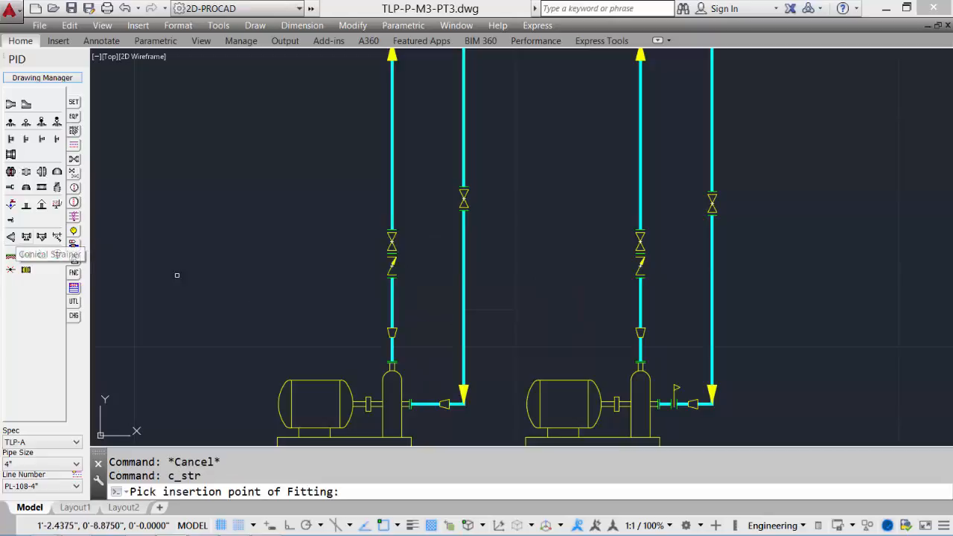
{"action": "left_click", "coordinate": [426, 404]}
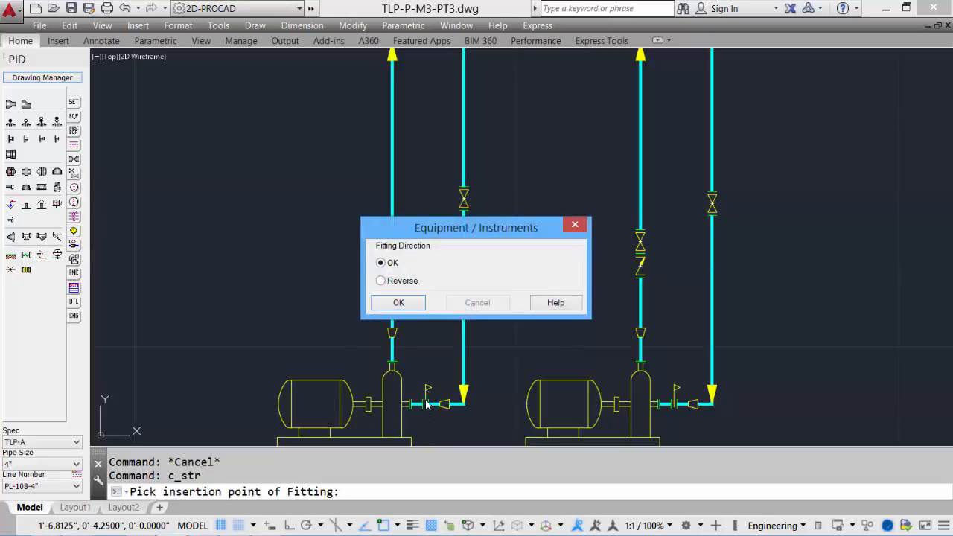
{"action": "left_click", "coordinate": [399, 303]}
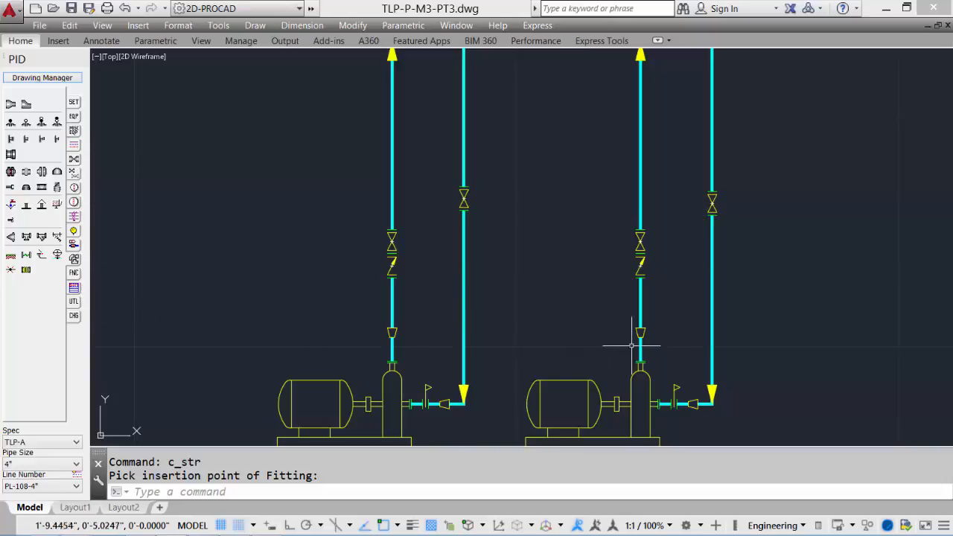
- Erase the conical strainer on the right pump's suction line with the Erase command, and undo the erasure
{"action": "type", "text": "e"}
{"action": "key", "text": "space"}
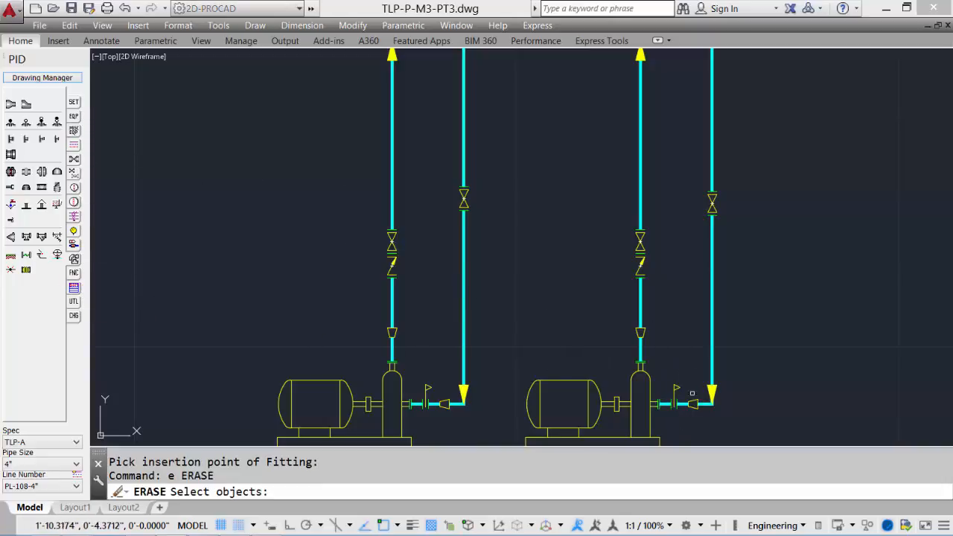
{"action": "left_click", "coordinate": [677, 389]}
{"action": "key", "text": "space"}
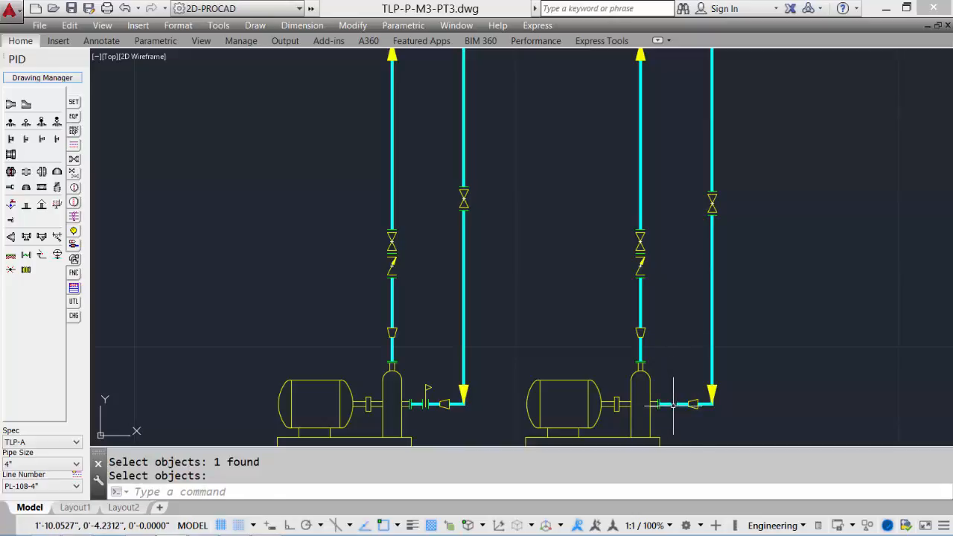
{"action": "type", "text": "u"}
{"action": "key", "text": "space"}
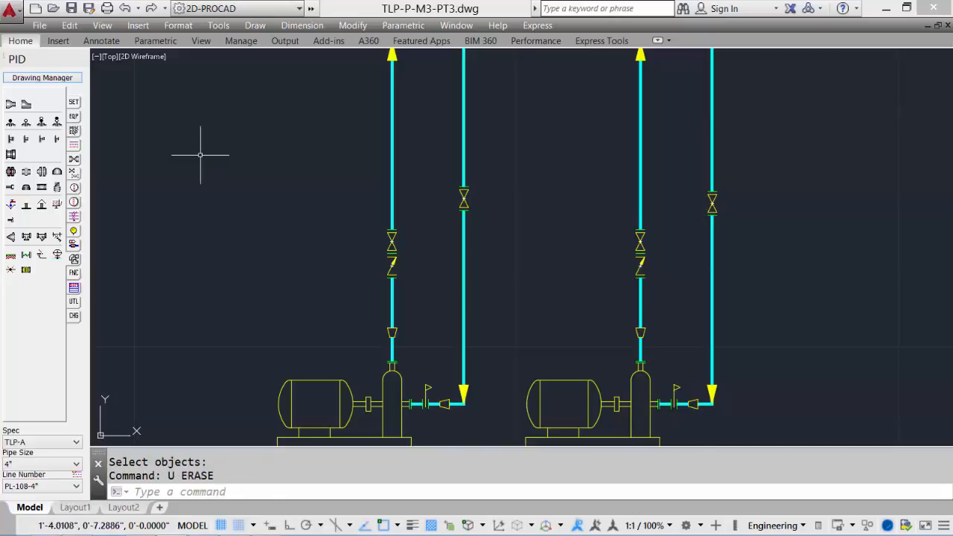
- Remove the right pump's conical strainer with the Fix Line utility, rejoining the suction line segments on both sides of it
{"action": "left_click", "coordinate": [73, 302]}
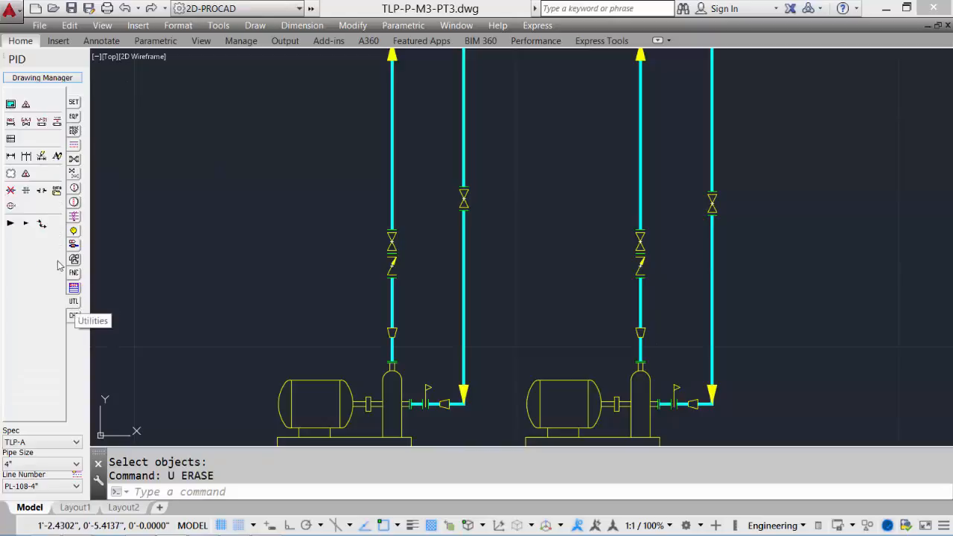
{"action": "left_click", "coordinate": [11, 192]}
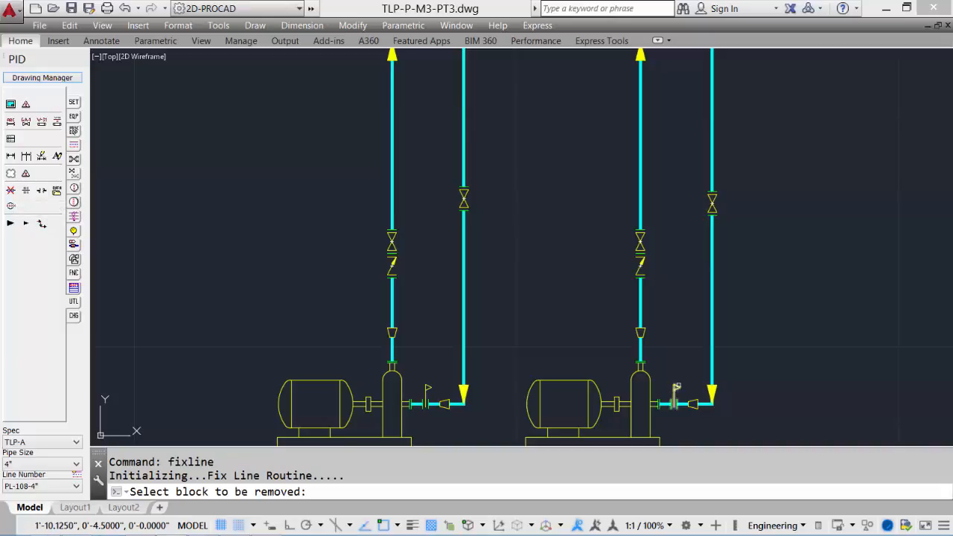
{"action": "left_click", "coordinate": [677, 387]}
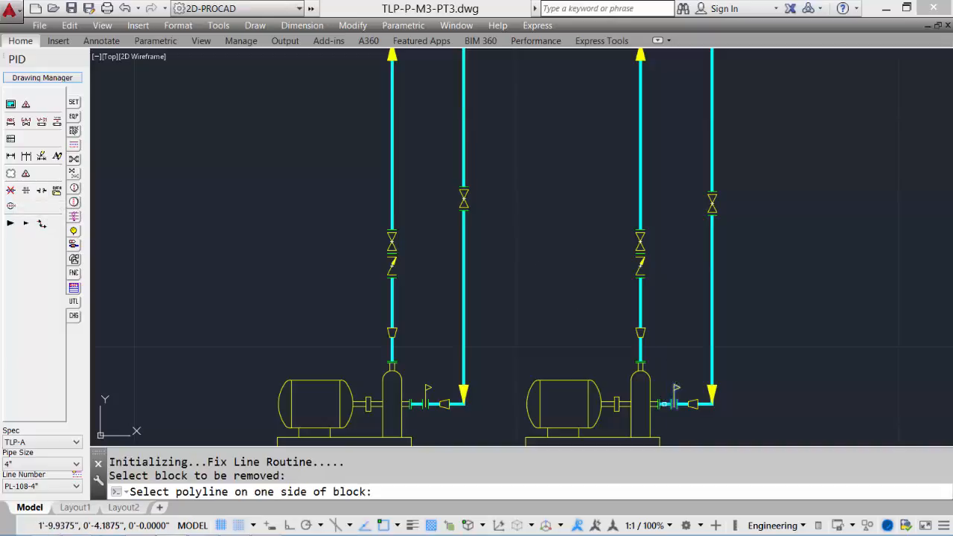
{"action": "left_click", "coordinate": [665, 404]}
{"action": "left_click", "coordinate": [683, 405]}
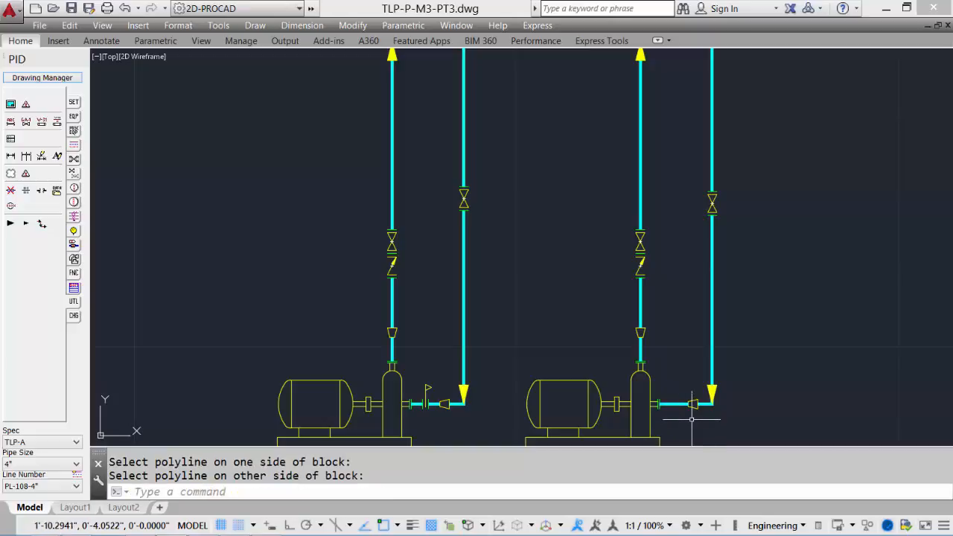
- Reinsert a conical strainer on the right pump's repaired suction line, between the pump nozzle and the reducer
{"action": "left_click", "coordinate": [74, 244]}
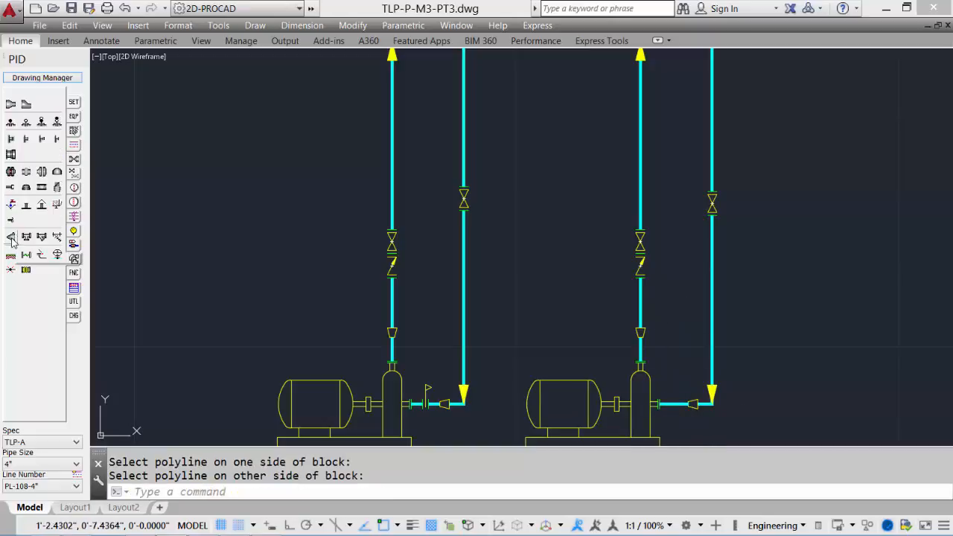
{"action": "left_click", "coordinate": [11, 238]}
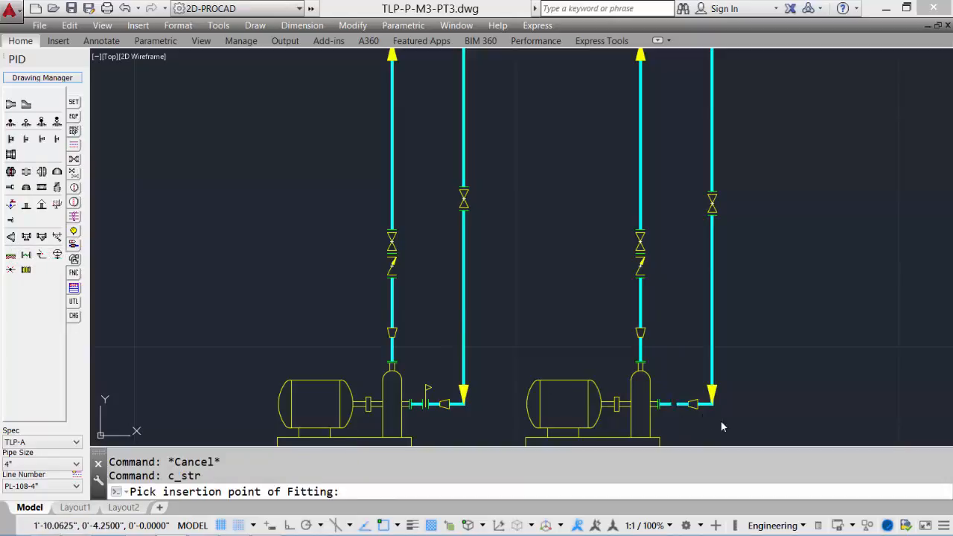
{"action": "left_click", "coordinate": [667, 404]}
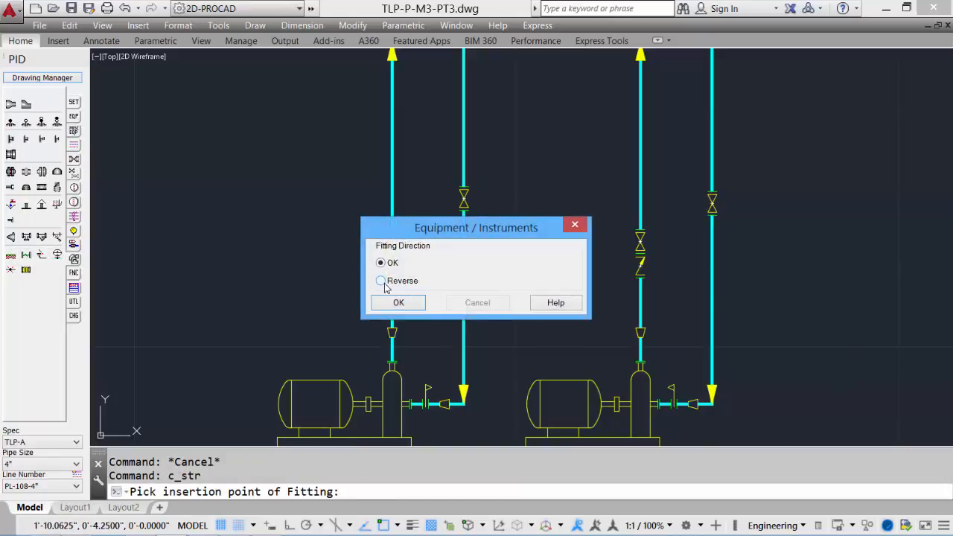
{"action": "left_click", "coordinate": [396, 302]}
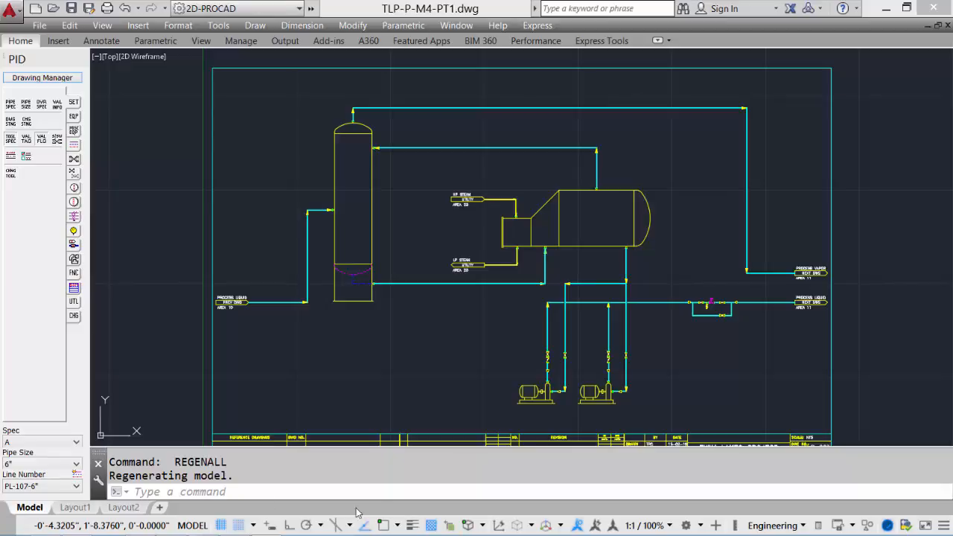
- Draw a horizontal dashed liquid-level line inside the column, just below the height of the feed nozzle
{"action": "type", "text": "z"}
{"action": "key", "text": "Return"}
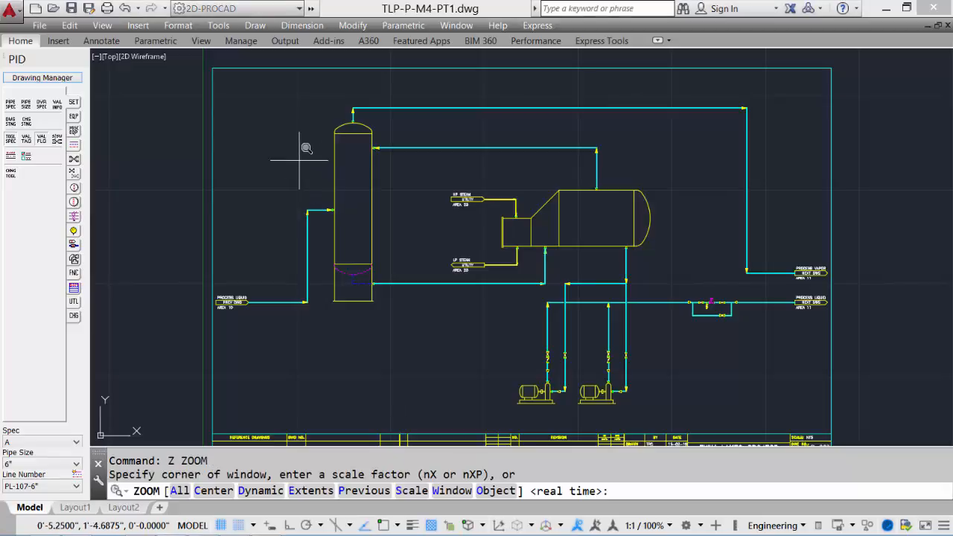
{"action": "left_click", "coordinate": [276, 153]}
{"action": "left_click", "coordinate": [541, 285]}
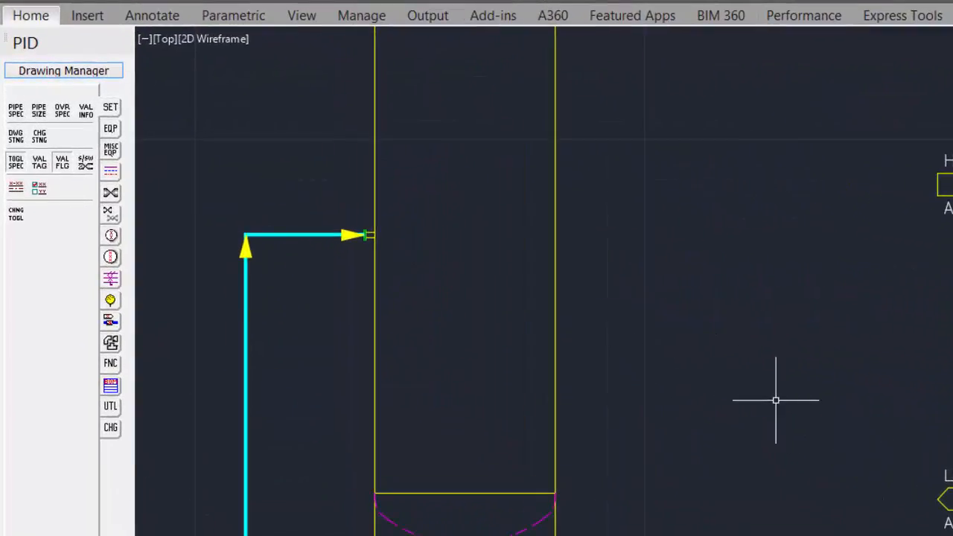
{"action": "left_click", "coordinate": [110, 171]}
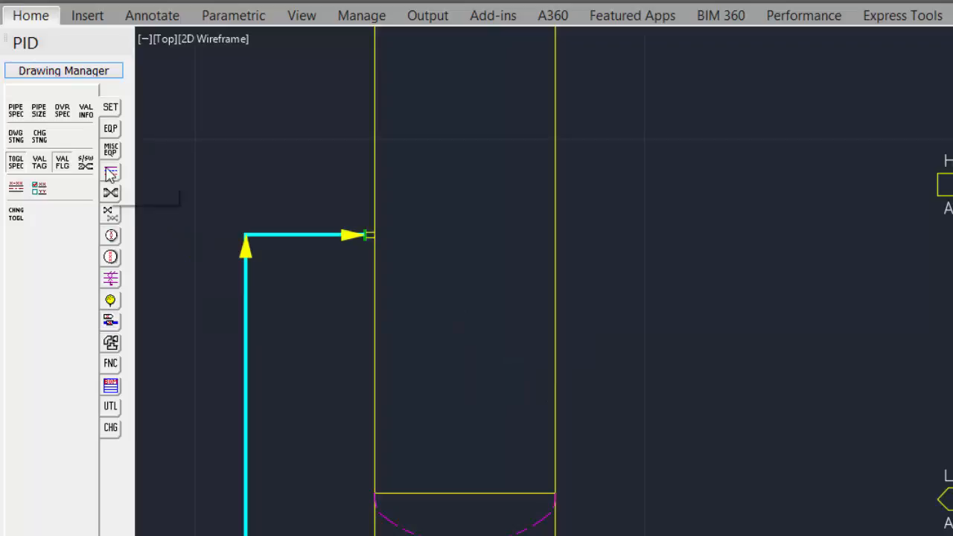
{"action": "left_click", "coordinate": [397, 279]}
{"action": "left_click", "coordinate": [538, 279]}
{"action": "key", "text": "Return"}
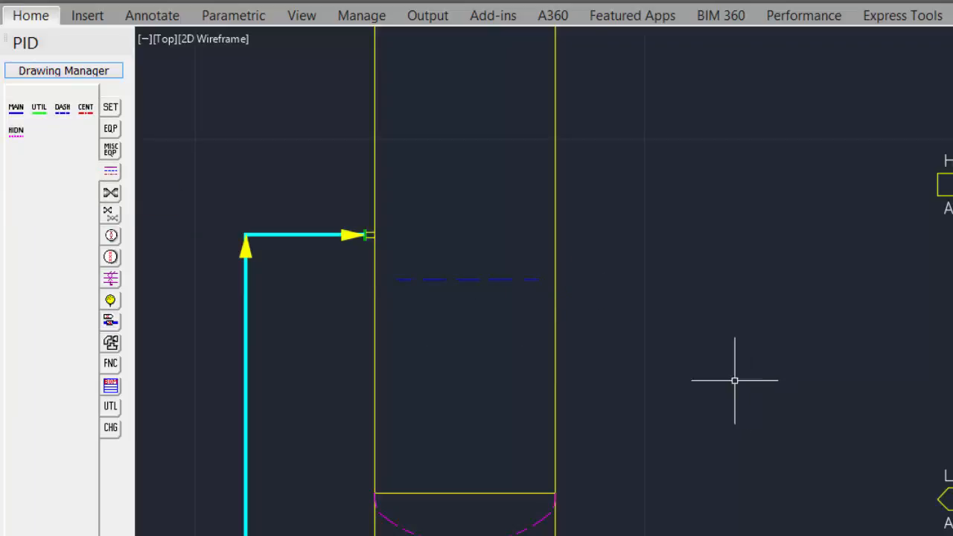
- Place a discrete instrument balloon beside the column, opposite the feed nozzle, with upper text LG and lower text 105
{"action": "left_click", "coordinate": [110, 235]}
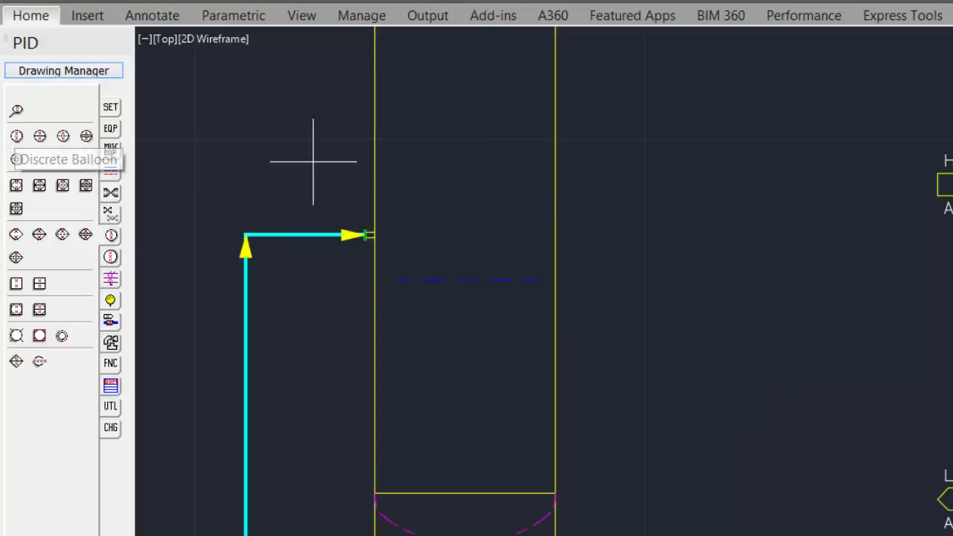
{"action": "left_click", "coordinate": [645, 285]}
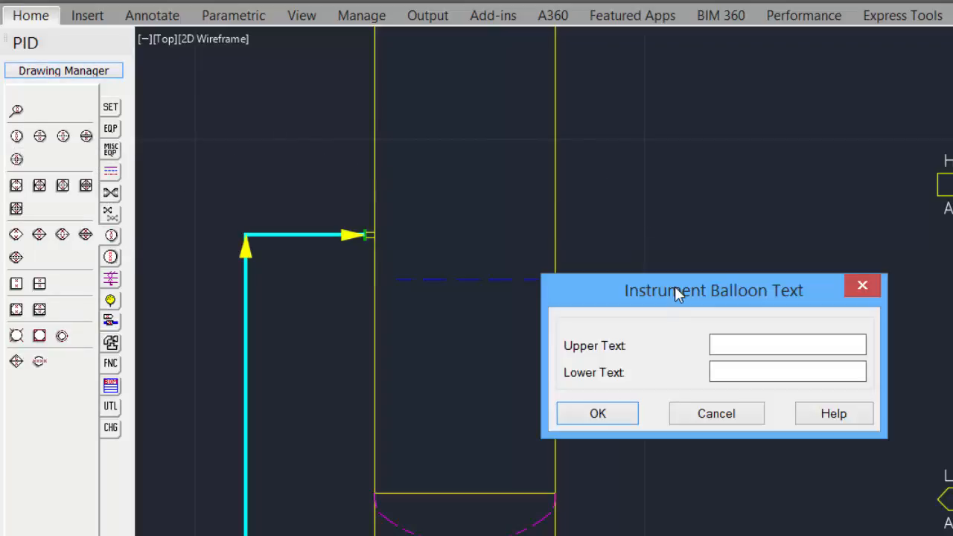
{"action": "type", "text": "LG"}
{"action": "key", "text": "Tab"}
{"action": "key", "text": "Return"}
- Draw a utility line from the column wall above the dashed level line across and down to the top of the LG balloon
{"action": "left_click", "coordinate": [111, 171]}
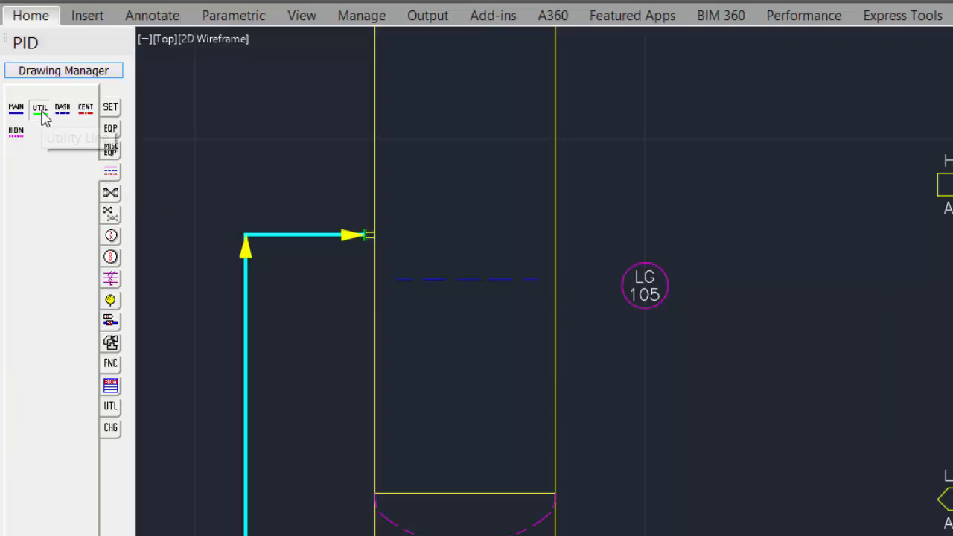
{"action": "left_click", "coordinate": [41, 112]}
{"action": "left_click", "coordinate": [555, 212]}
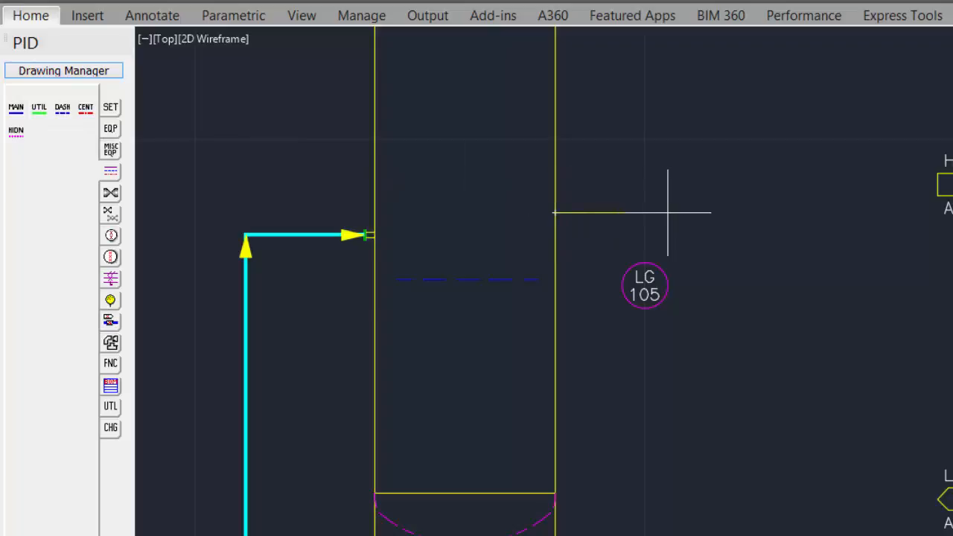
{"action": "left_click", "coordinate": [645, 213]}
{"action": "left_click", "coordinate": [606, 187]}
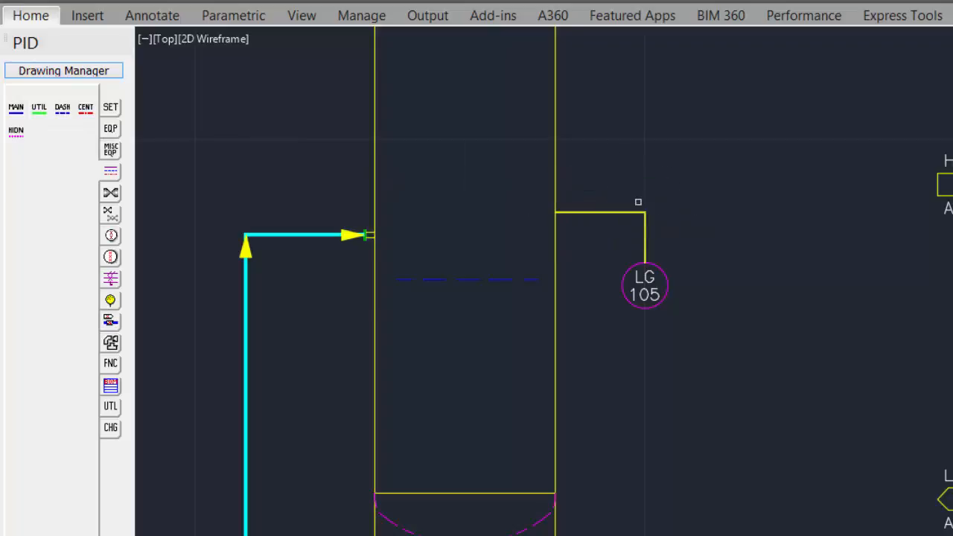
- Add a matching utility connection from the bottom of the LG balloon back to the column wall, mirroring the upper one
{"action": "key", "text": "Return"}
{"action": "left_click", "coordinate": [640, 302]}
{"action": "left_click", "coordinate": [768, 380]}
{"action": "key", "text": "Return"}
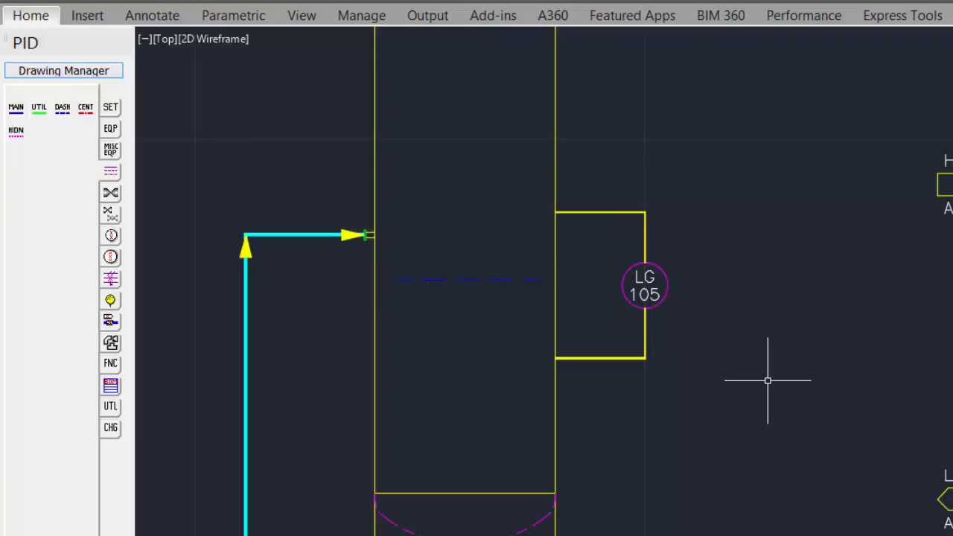
- Copy the dashed level line, LG balloon and both utility connections from the column wall to the curved head of the horizontal exchanger
{"action": "key", "text": "Return"}
{"action": "left_click", "coordinate": [714, 394]}
{"action": "left_click", "coordinate": [611, 218]}
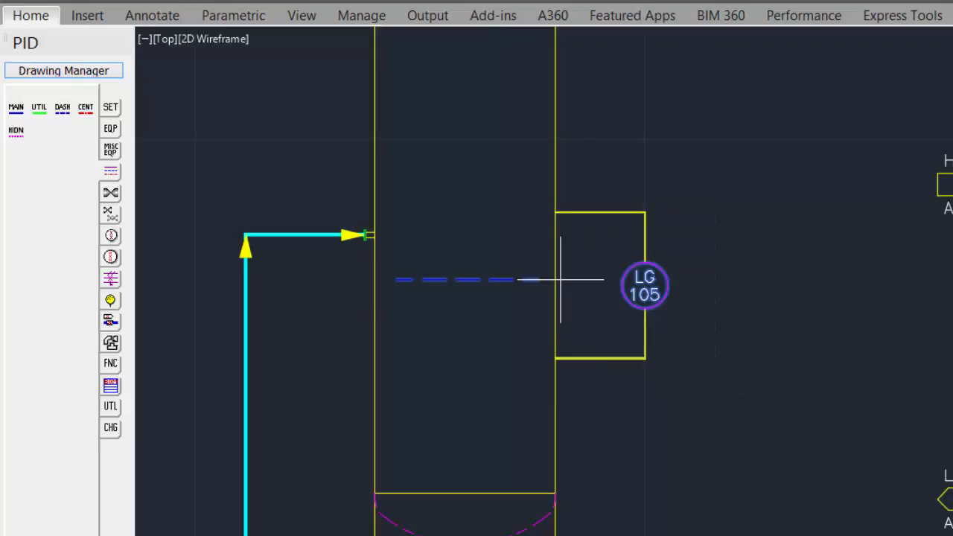
{"action": "left_click", "coordinate": [556, 280]}
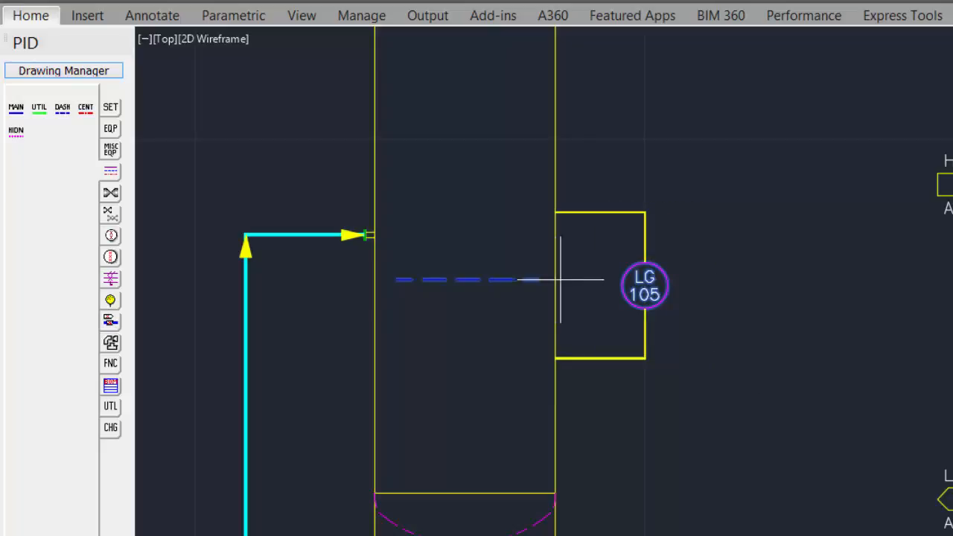
{"action": "scroll", "coordinate": [952, 308], "scroll_direction": "down", "scroll_amount": 4}
{"action": "middle_click_drag", "start_coordinate": [952, 313], "coordinate": [432, 328]}
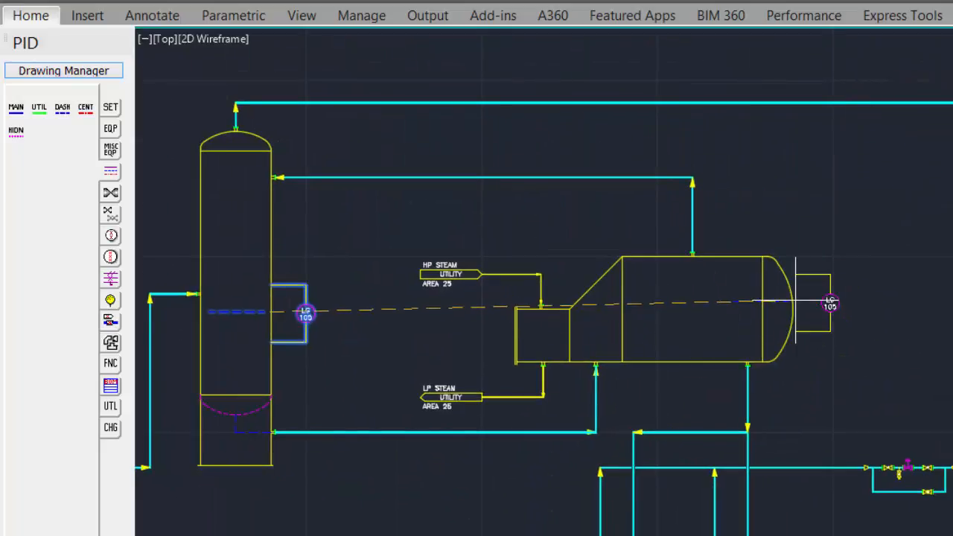
{"action": "left_click", "coordinate": [791, 310]}
- Extend the copied balloon's utility connections to meet the exchanger's curved head
{"action": "scroll", "coordinate": [758, 330], "scroll_direction": "up", "scroll_amount": 5}
{"action": "left_click", "coordinate": [848, 350]}
{"action": "key", "text": "Return"}
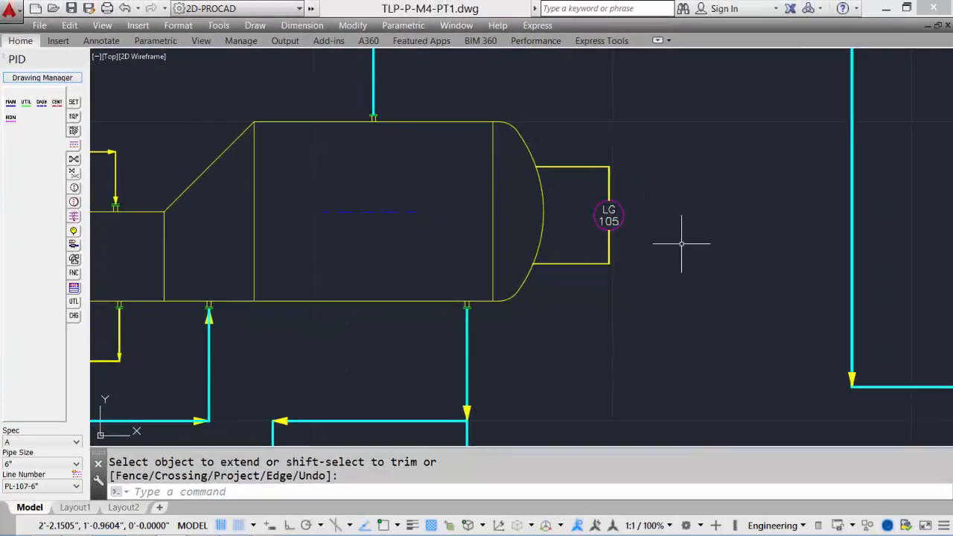
{"action": "scroll", "coordinate": [681, 244], "scroll_direction": "down", "scroll_amount": 2}
{"action": "middle_click_drag", "start_coordinate": [770, 374], "coordinate": [589, 342]}
{"action": "scroll", "coordinate": [508, 353], "scroll_direction": "up", "scroll_amount": 2}
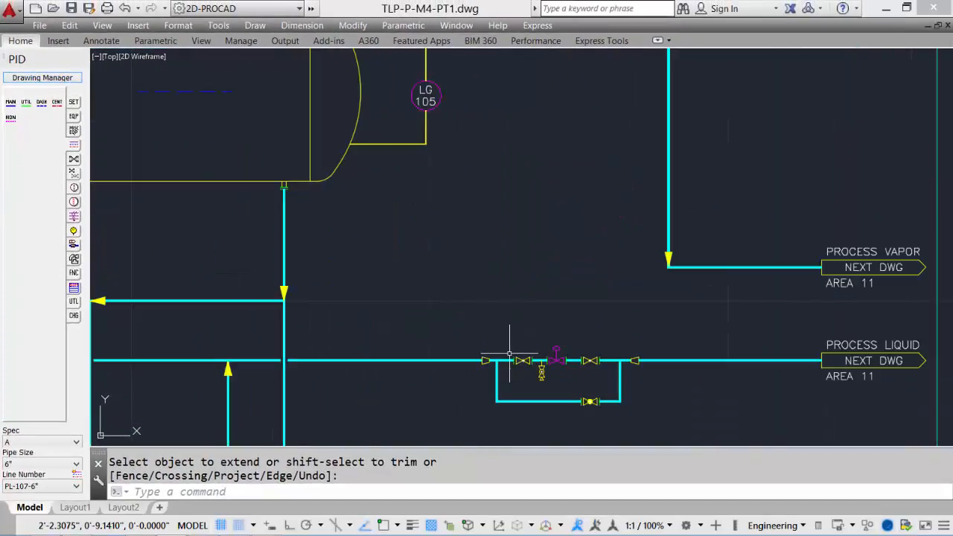
{"action": "middle_click_drag", "start_coordinate": [508, 353], "coordinate": [458, 295]}
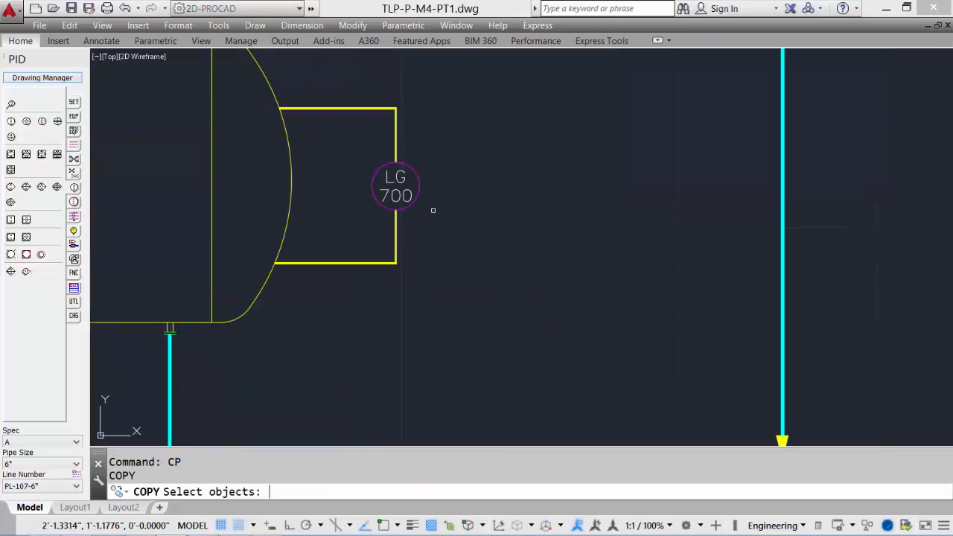
- Copy the exchanger's LG 700 balloon directly to its right so the two balloons touch
{"action": "left_click", "coordinate": [432, 211]}
{"action": "left_click", "coordinate": [374, 170]}
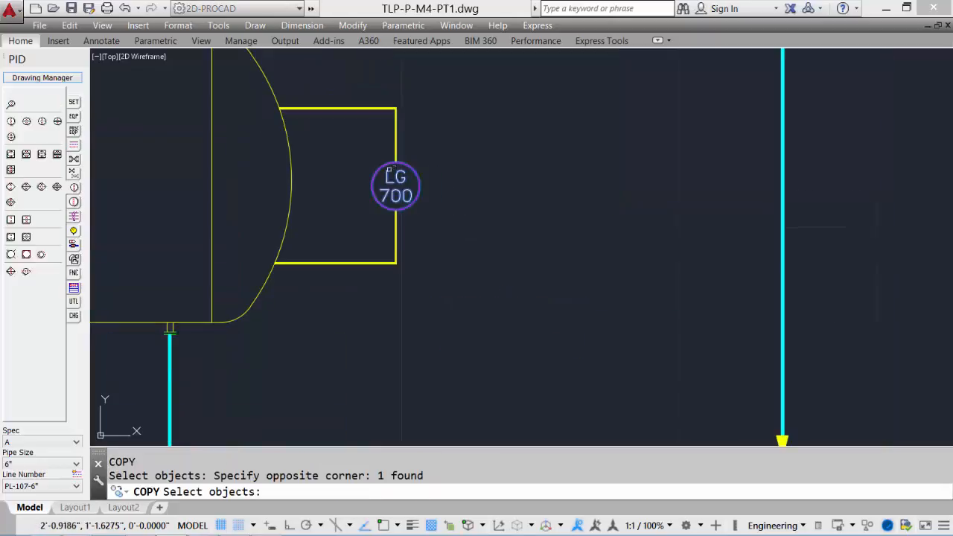
{"action": "key", "text": "Return"}
{"action": "left_click", "coordinate": [382, 186]}
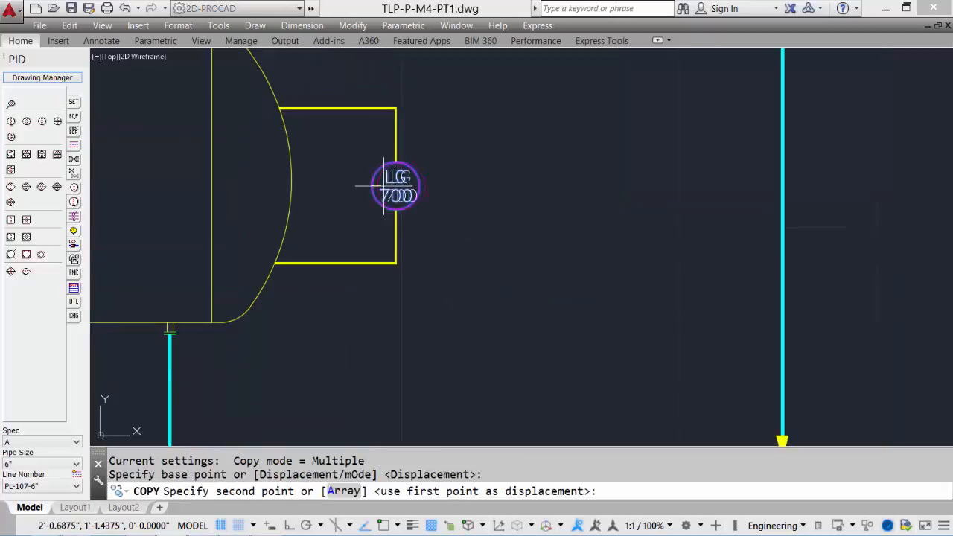
{"action": "left_click", "coordinate": [419, 186]}
{"action": "key", "text": "Return"}
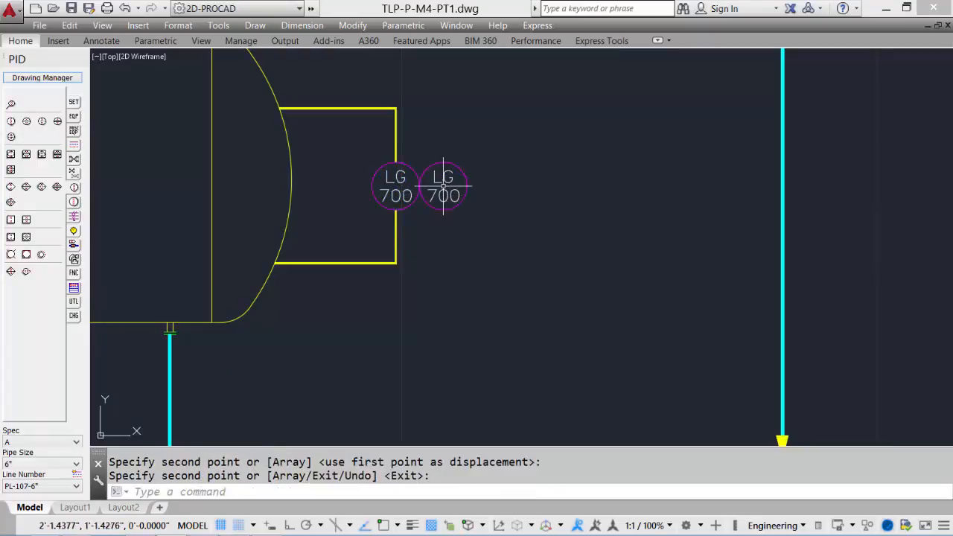
- Change the upper text of the copied balloon beside the exchanger's LG 700 to LT
{"action": "double_click", "coordinate": [443, 184]}
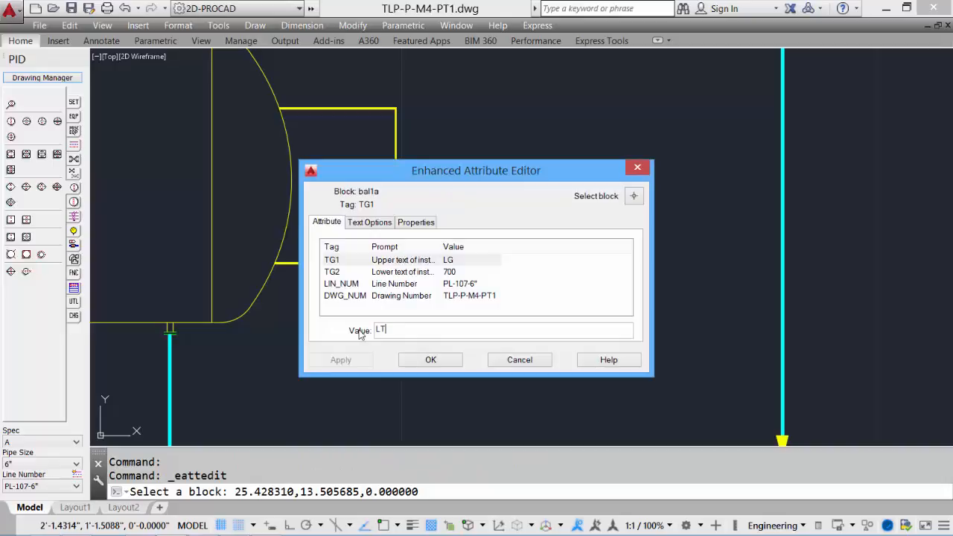
{"action": "type", "text": "LT"}
{"action": "key", "text": "Return"}
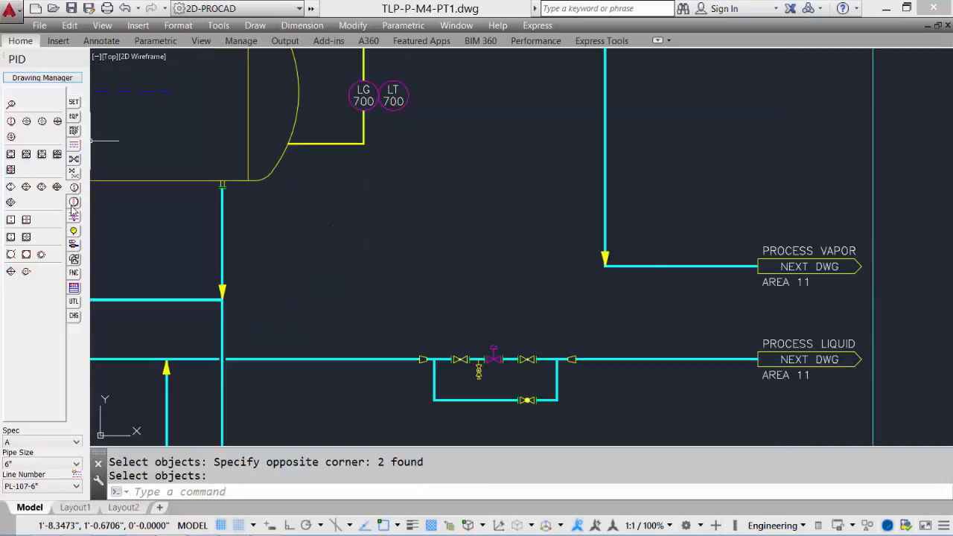
- Place a balloon with a center line reading LIC 700 level with LT 700 above the control valve, and enclose it in a box
{"action": "left_click", "coordinate": [27, 122]}
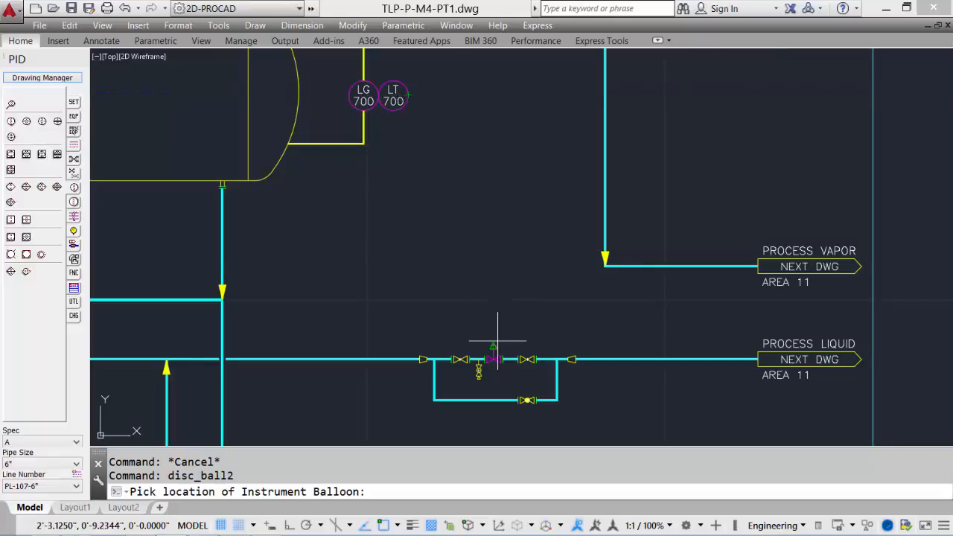
{"action": "left_click", "coordinate": [493, 94]}
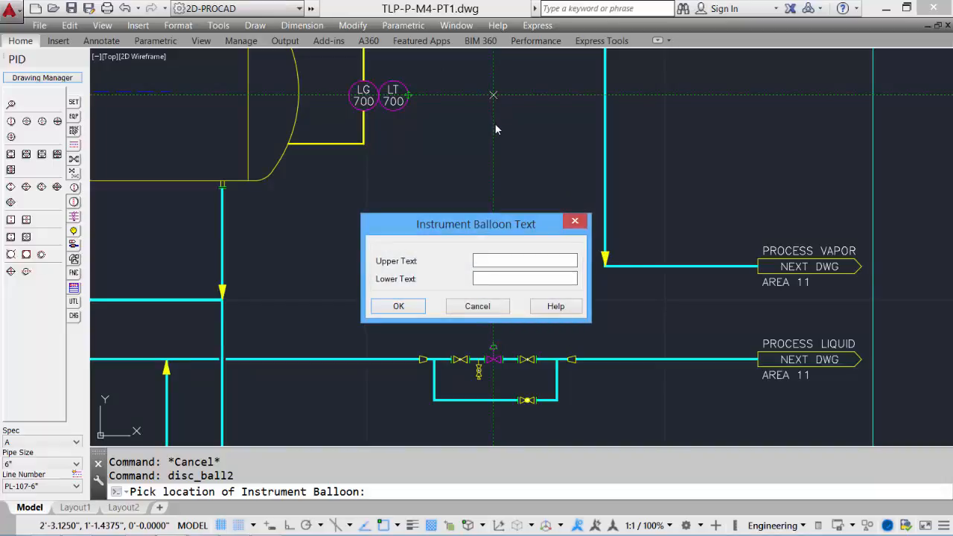
{"action": "type", "text": "LIC"}
{"action": "key", "text": "Tab"}
{"action": "type", "text": "700"}
{"action": "left_click", "coordinate": [396, 306]}
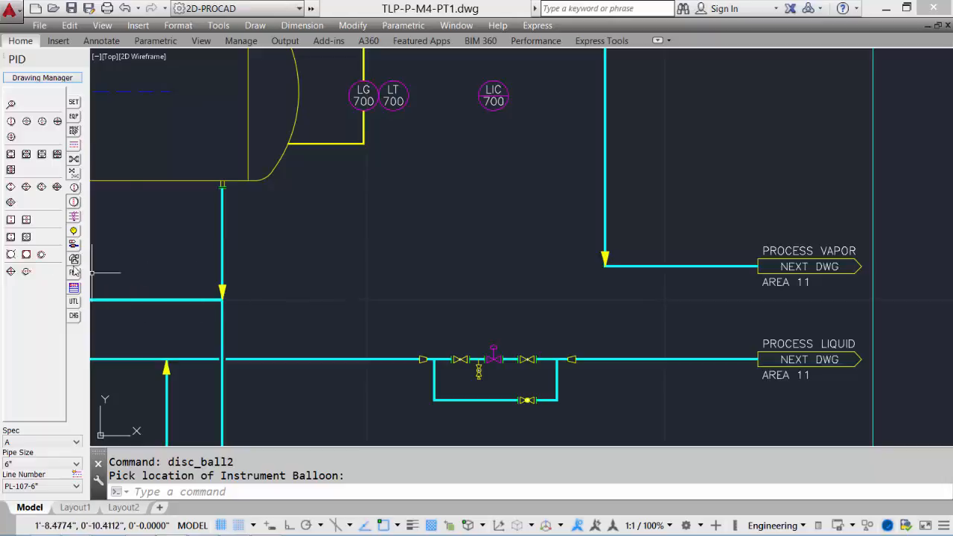
{"action": "left_click", "coordinate": [26, 254]}
{"action": "left_click", "coordinate": [498, 99]}
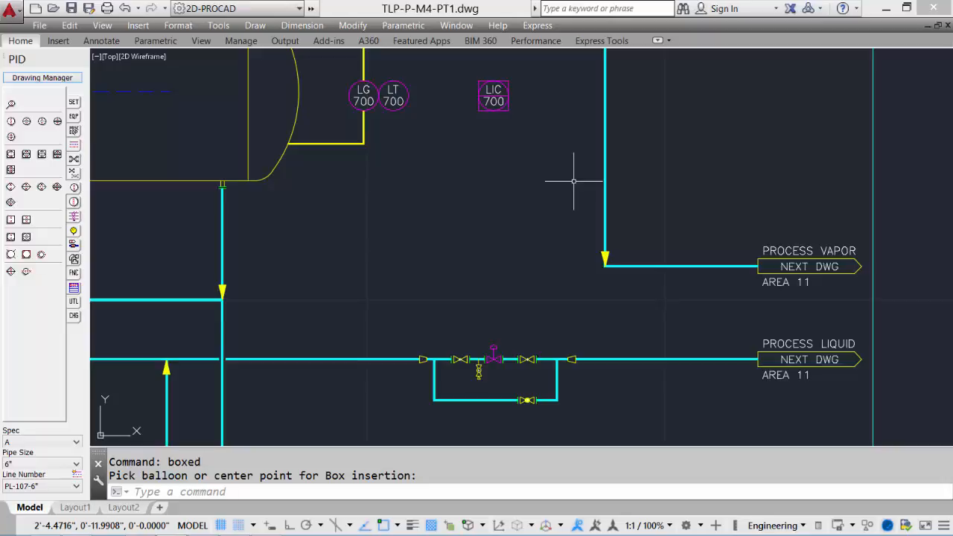
- Copy the boxed LIC 700 balloon straight down to about midway between it and the control valve
{"action": "type", "text": "cp"}
{"action": "key", "text": "Return"}
{"action": "left_click", "coordinate": [535, 124]}
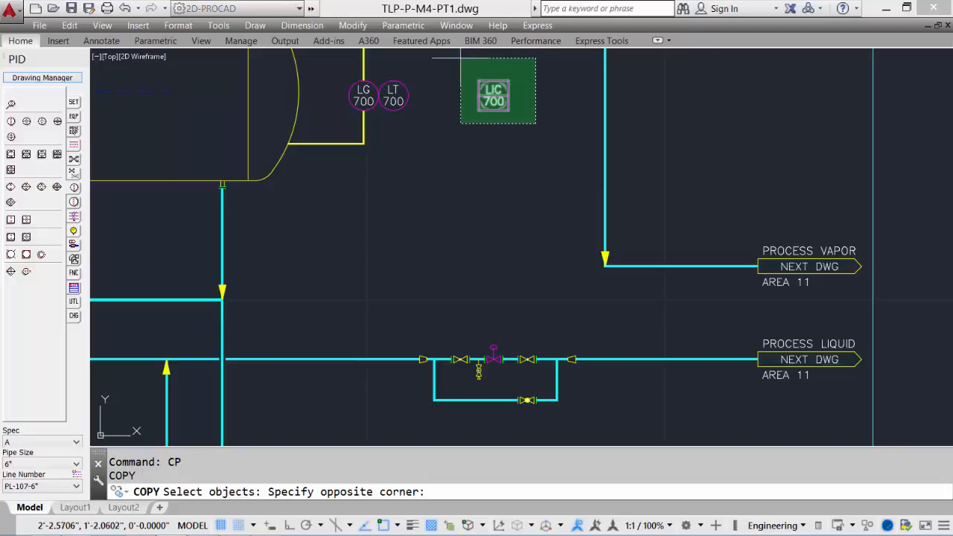
{"action": "left_click", "coordinate": [460, 57]}
{"action": "key", "text": "Return"}
{"action": "left_click", "coordinate": [457, 99]}
{"action": "key", "text": "F8"}
{"action": "left_click", "coordinate": [511, 222]}
{"action": "key", "text": "Escape"}
- Change the upper text of the lower boxed balloon to LY
{"action": "double_click", "coordinate": [494, 213]}
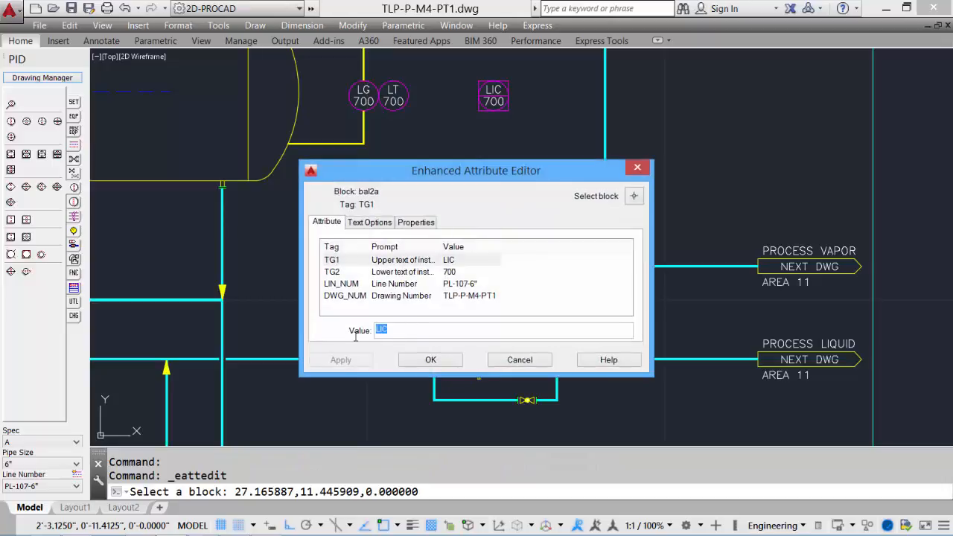
{"action": "key", "text": "Return"}
{"action": "left_click", "coordinate": [422, 361]}
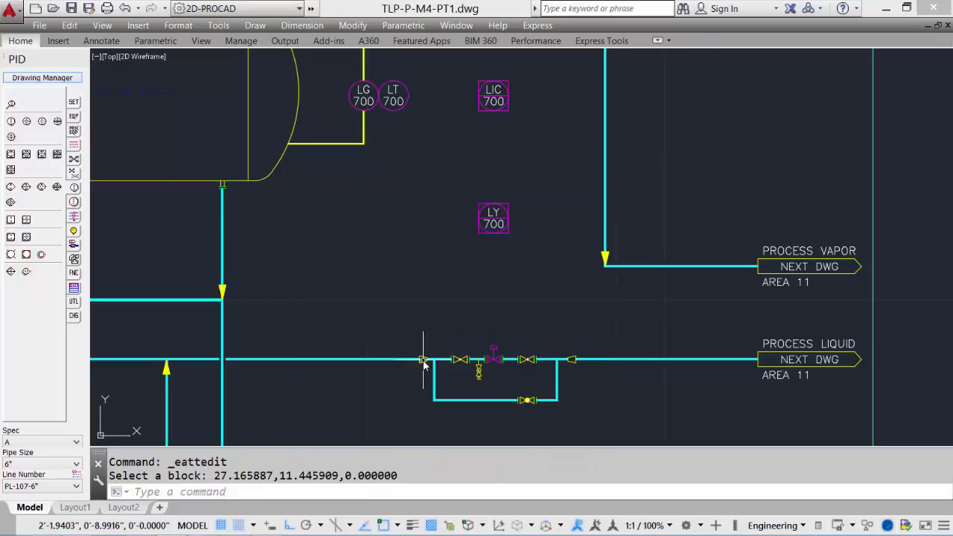
- Insert a user function block with the text I/P at the upper-right corner of the boxed LY 700 balloon
{"action": "left_click", "coordinate": [74, 275]}
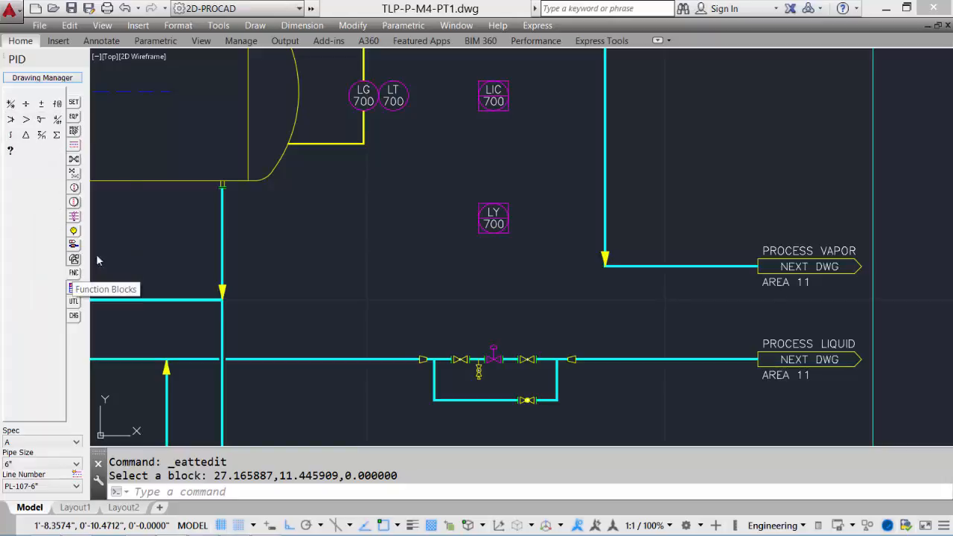
{"action": "left_click", "coordinate": [10, 151]}
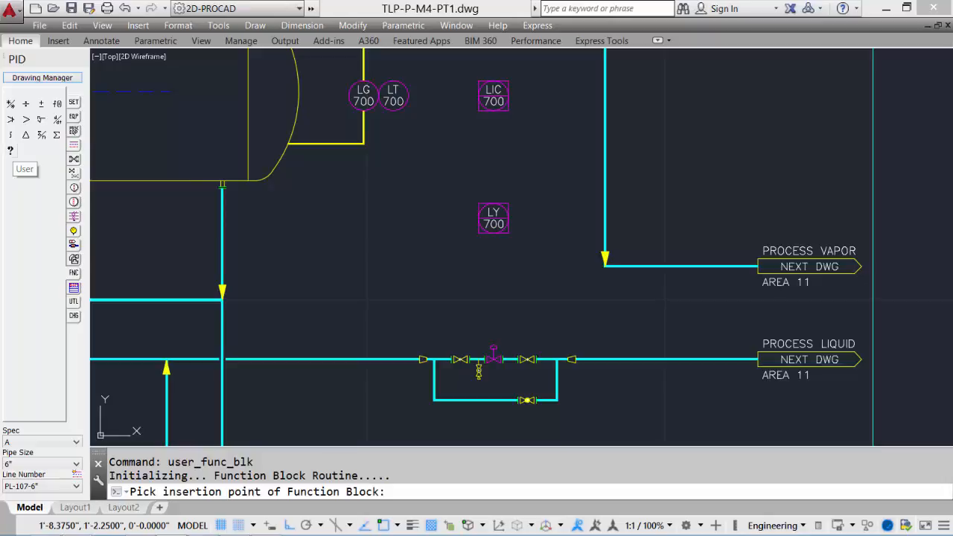
{"action": "left_click", "coordinate": [515, 195]}
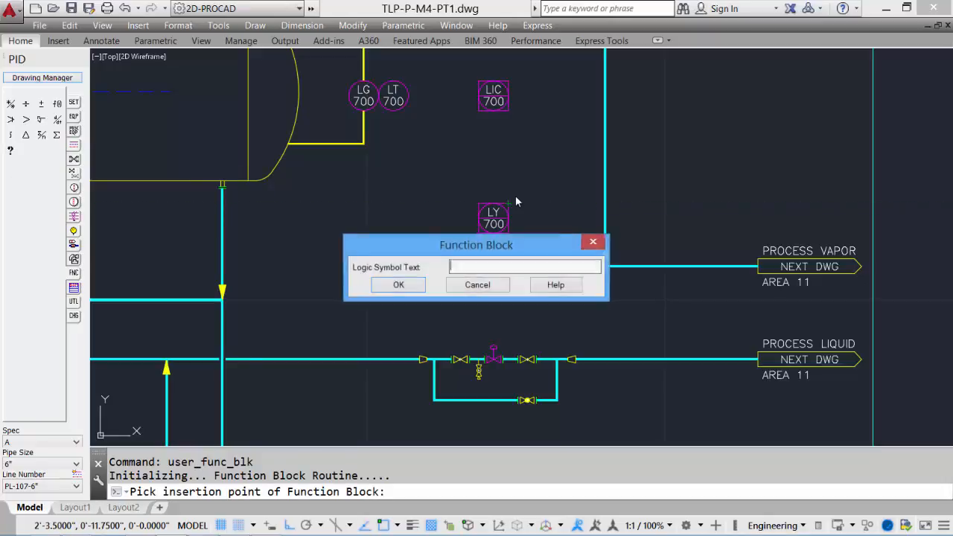
{"action": "type", "text": "I/P"}
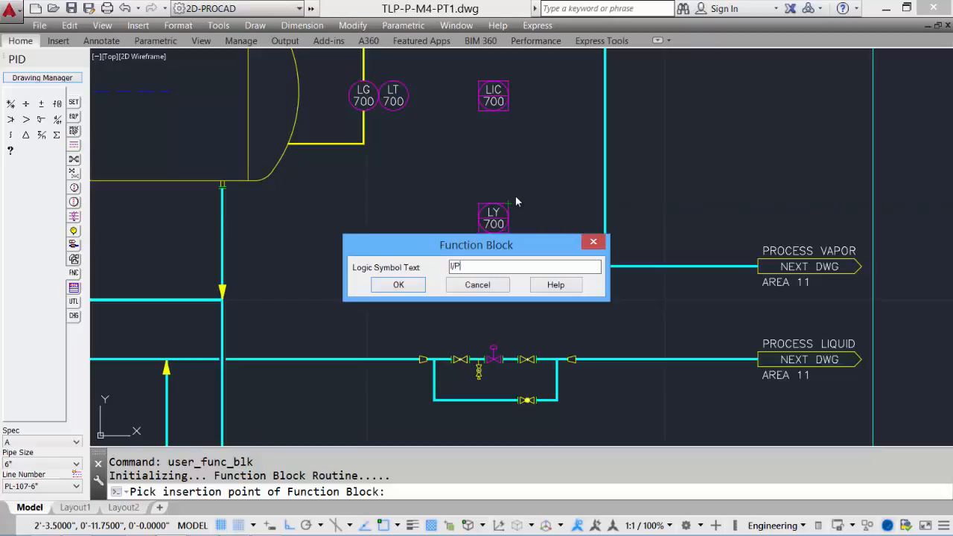
{"action": "key", "text": "Return"}
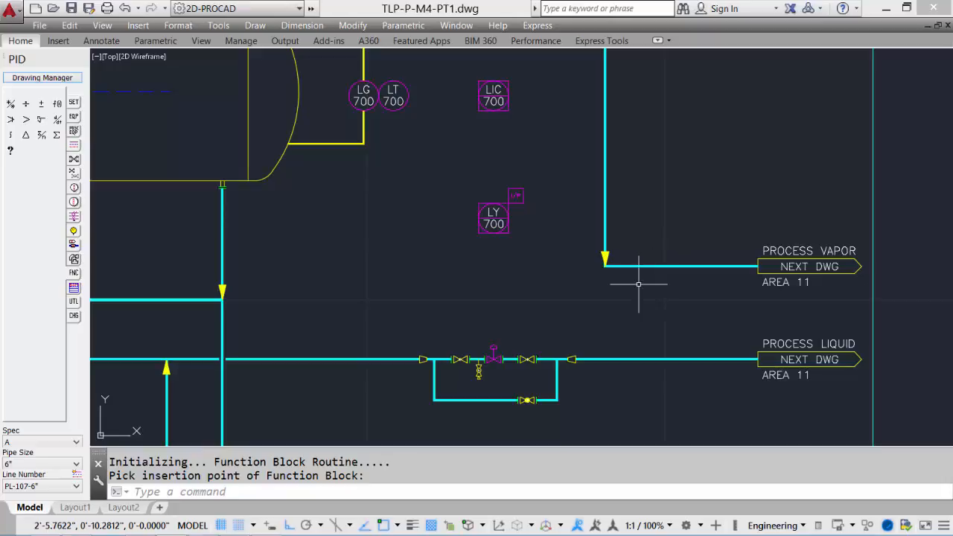
- Add a leader balloon reading LV 700 above and to the right of the control valve, with its leader starting at the valve
{"action": "left_click", "coordinate": [74, 202]}
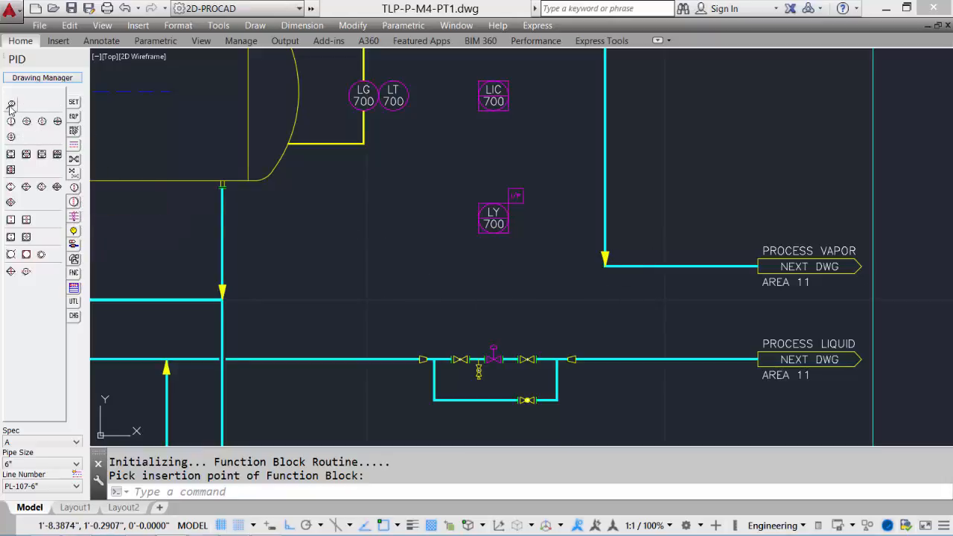
{"action": "left_click", "coordinate": [10, 104]}
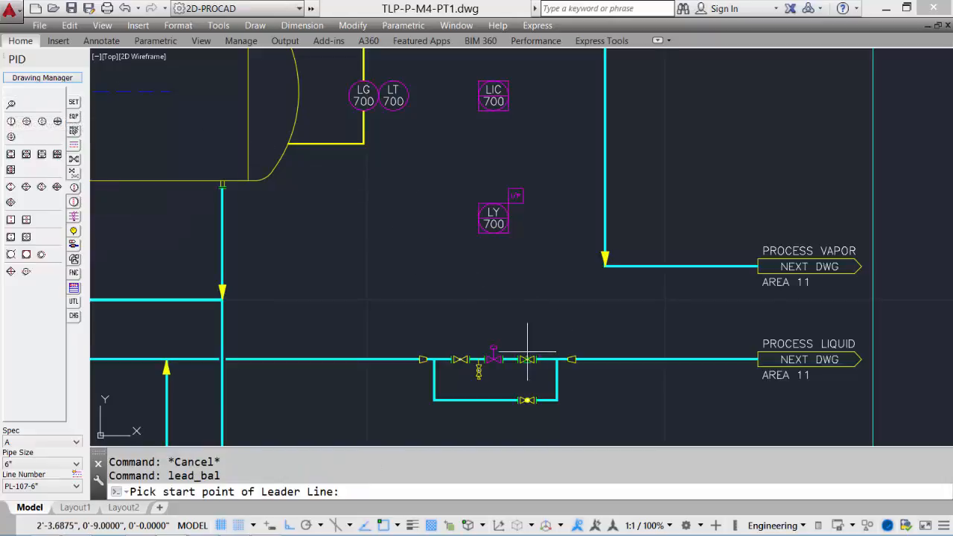
{"action": "scroll", "coordinate": [526, 353], "scroll_direction": "up", "scroll_amount": 2}
{"action": "scroll", "coordinate": [479, 357], "scroll_direction": "up", "scroll_amount": 2}
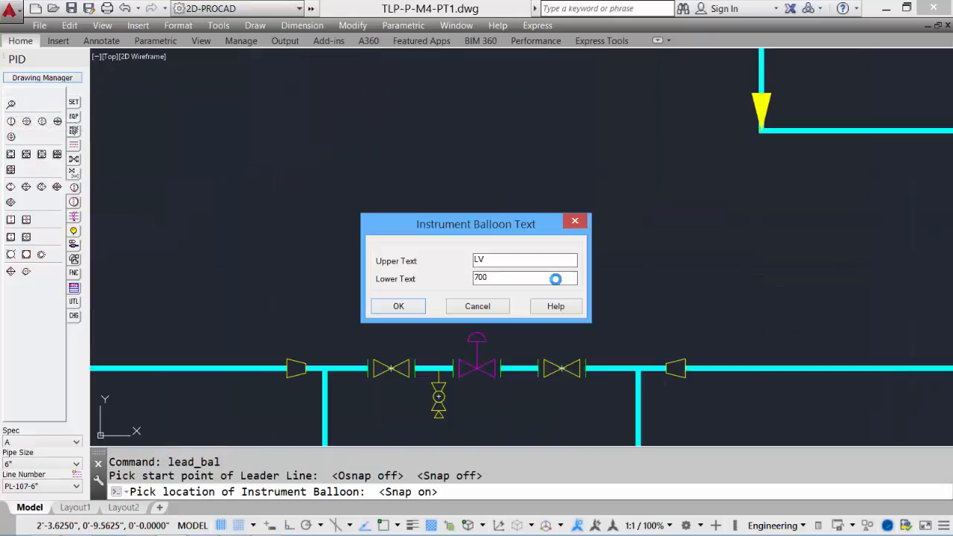
{"action": "key", "text": "Return"}
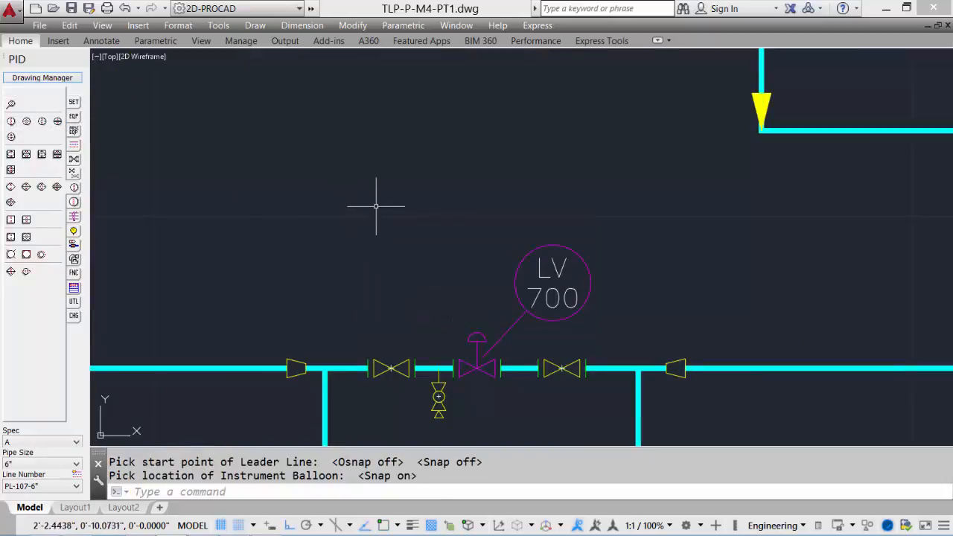
- Draw a double-slash pneumatic signal line from the control valve's actuator up to the bottom of the boxed LY 700 balloon
{"action": "scroll", "coordinate": [377, 206], "scroll_direction": "down", "scroll_amount": 5}
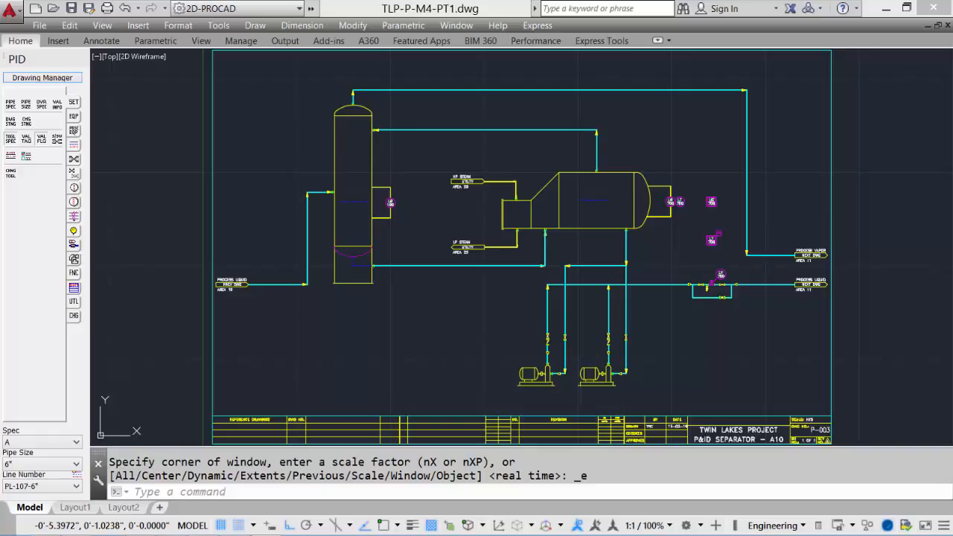
{"action": "type", "text": "z"}
{"action": "key", "text": "Return"}
{"action": "left_click", "coordinate": [576, 154]}
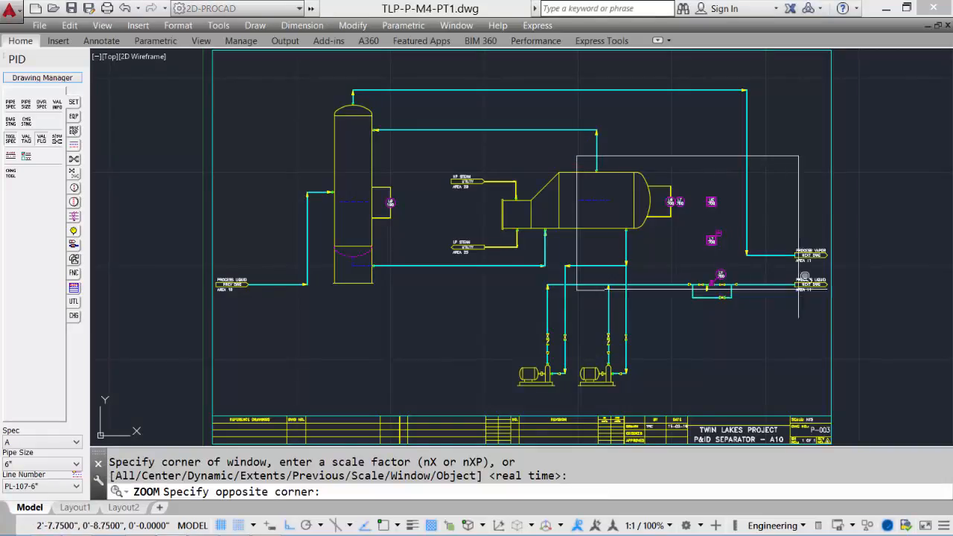
{"action": "left_click", "coordinate": [773, 322]}
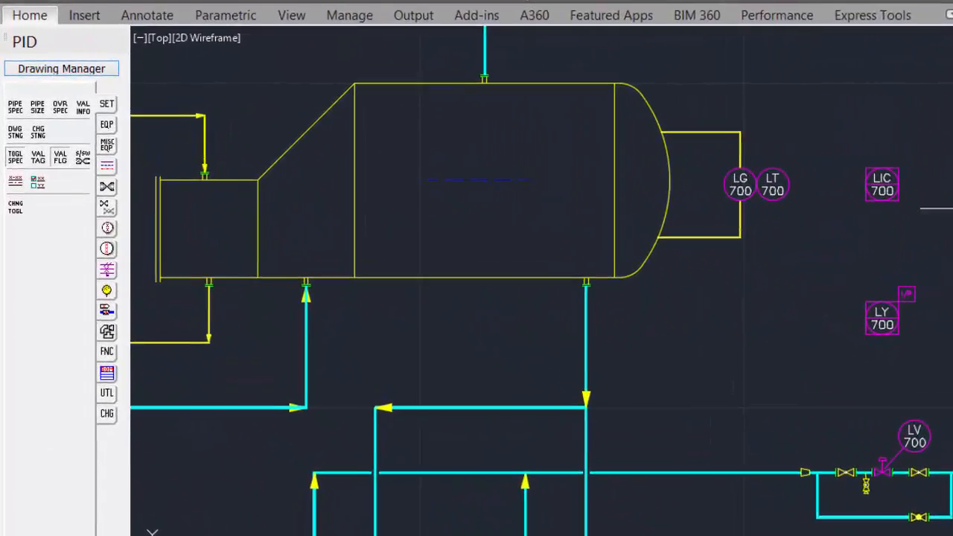
{"action": "left_click", "coordinate": [110, 275]}
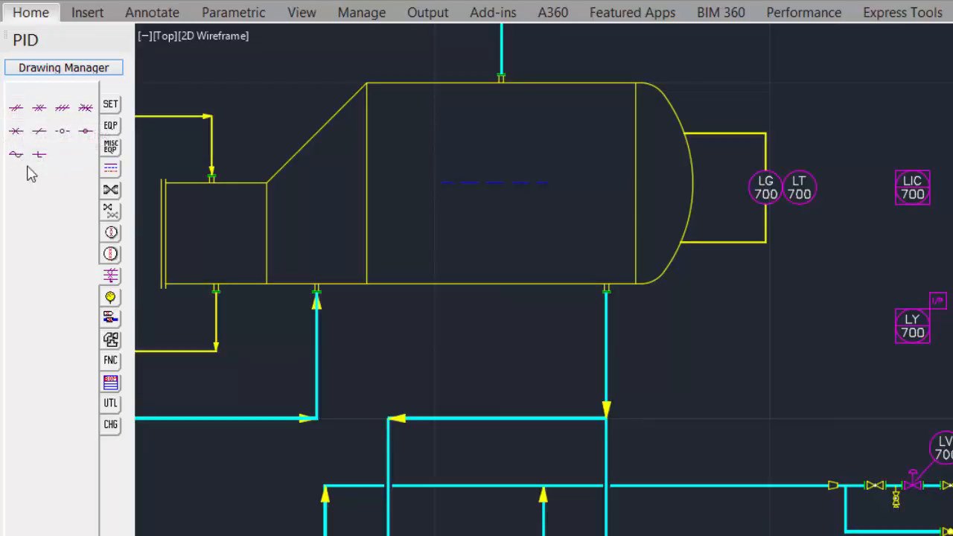
{"action": "left_click", "coordinate": [15, 109]}
{"action": "left_click", "coordinate": [913, 471]}
{"action": "left_click", "coordinate": [913, 343]}
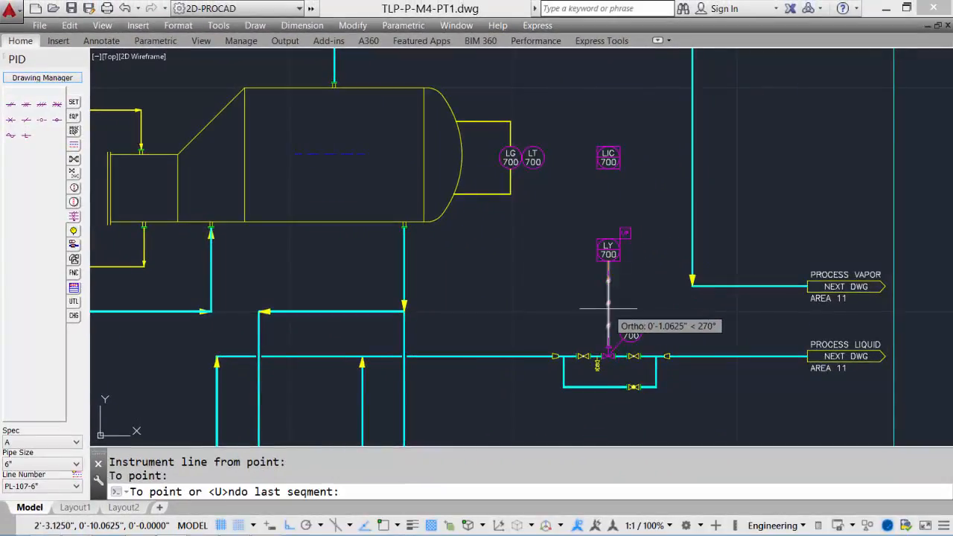
{"action": "scroll", "coordinate": [609, 307], "scroll_direction": "up", "scroll_amount": 6}
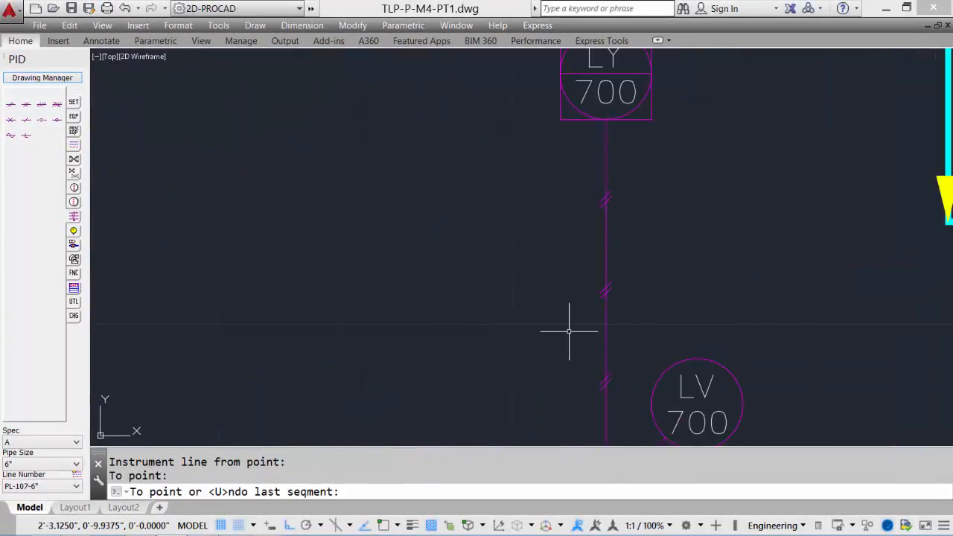
{"action": "key", "text": "Return"}
- Draw an electrical signal line from the top of the LY 700 box up to the bottom of the LIC 700 box
{"action": "middle_click_drag", "start_coordinate": [499, 313], "coordinate": [373, 166]}
{"action": "scroll", "coordinate": [380, 242], "scroll_direction": "down", "scroll_amount": 2}
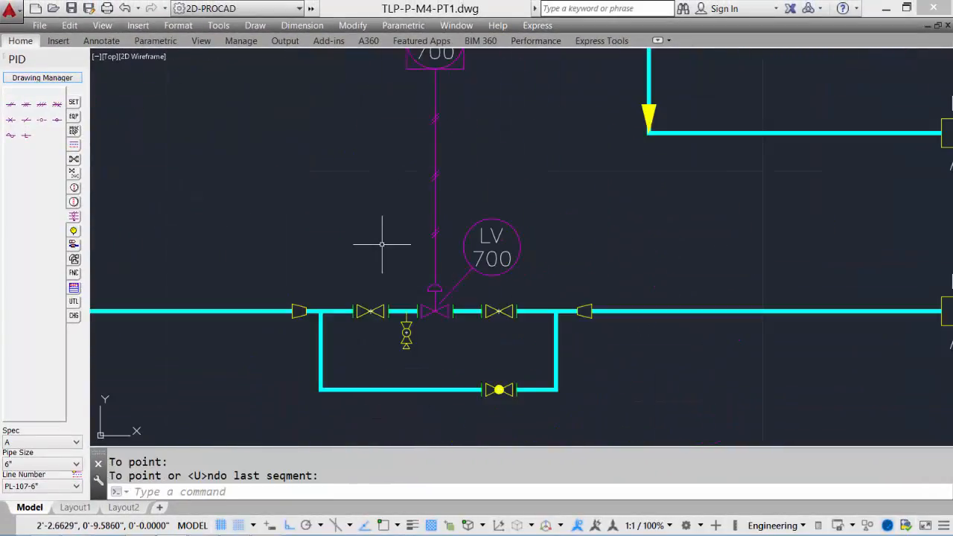
{"action": "middle_click_drag", "start_coordinate": [378, 317], "coordinate": [371, 397]}
{"action": "middle_click_drag", "start_coordinate": [378, 205], "coordinate": [381, 409]}
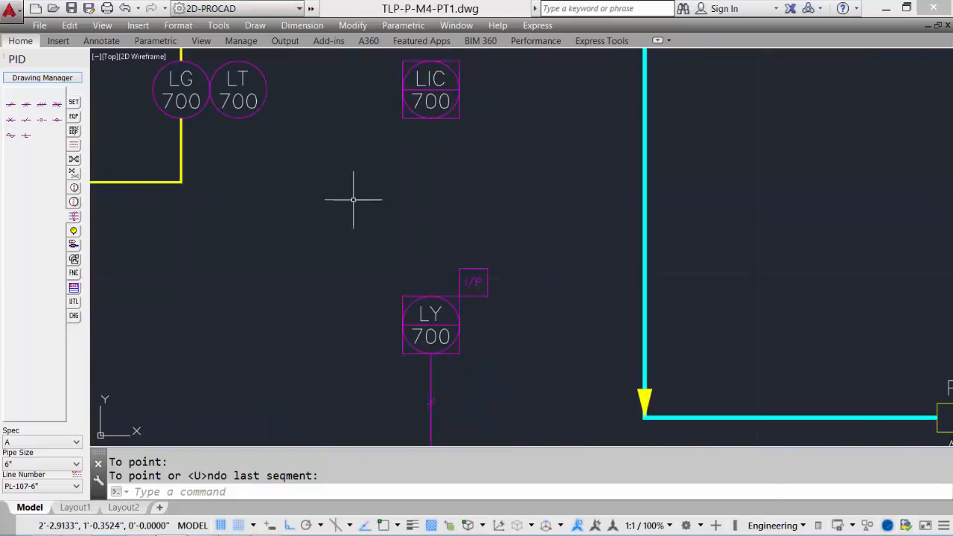
{"action": "left_click", "coordinate": [43, 109]}
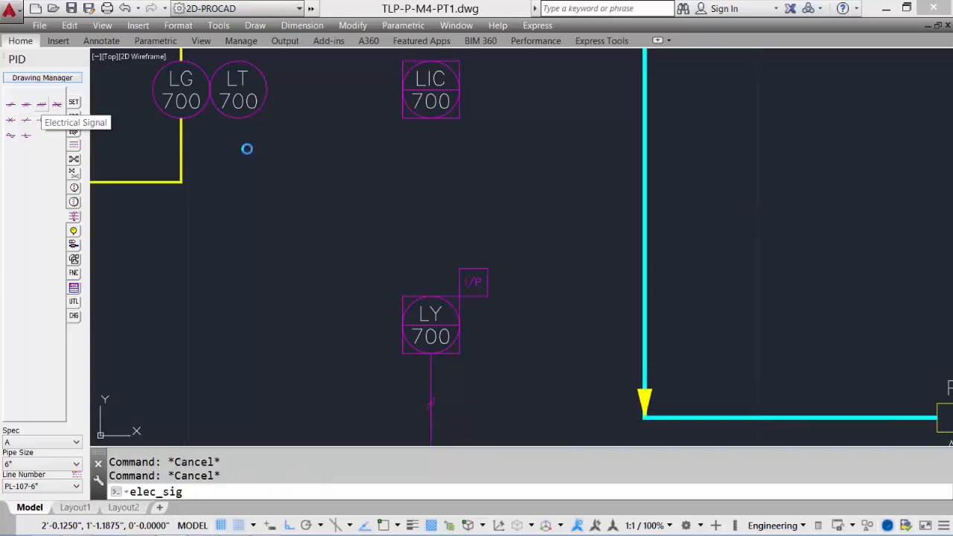
{"action": "left_click", "coordinate": [431, 297]}
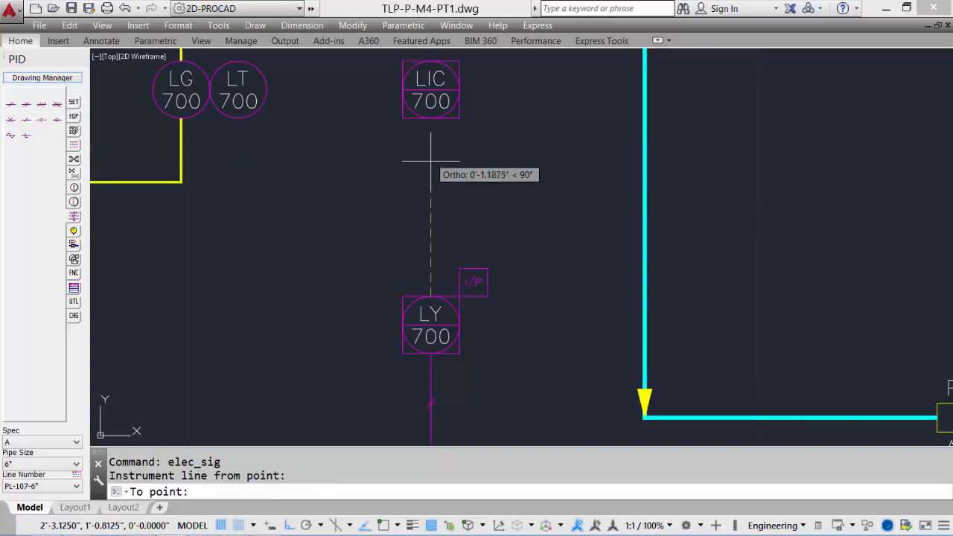
{"action": "left_click", "coordinate": [430, 117]}
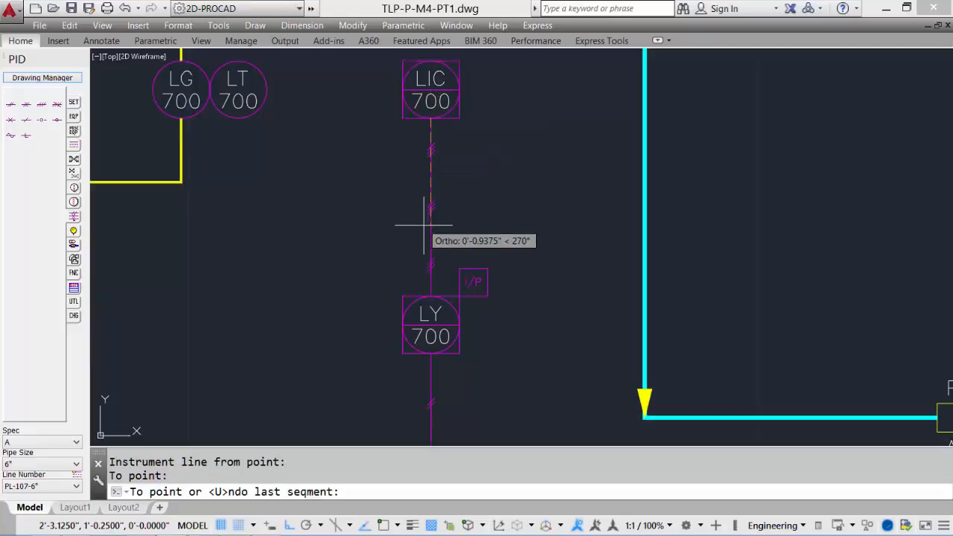
{"action": "key", "text": "Return"}
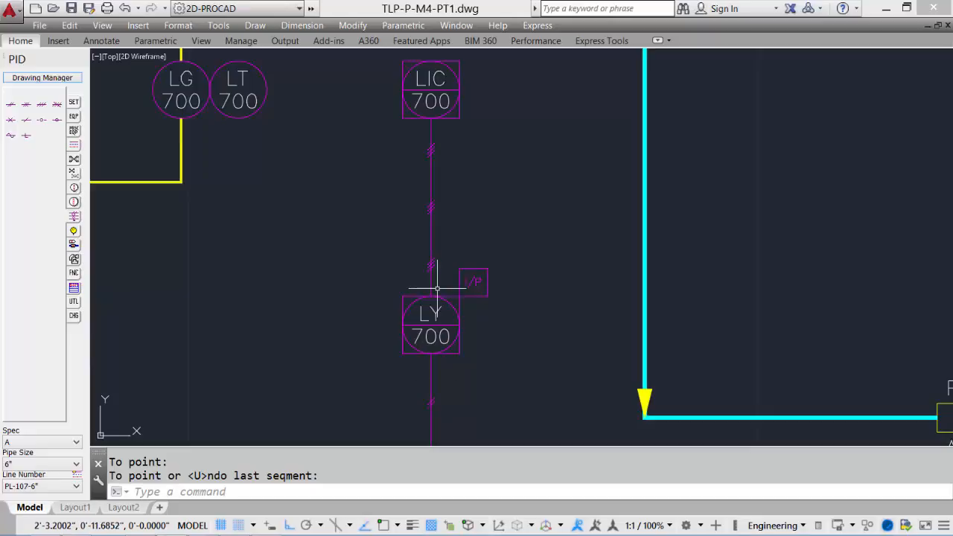
- Draw a hidden line from the right side of the LT 700 balloon across to the LIC 700 box
{"action": "left_click", "coordinate": [75, 146]}
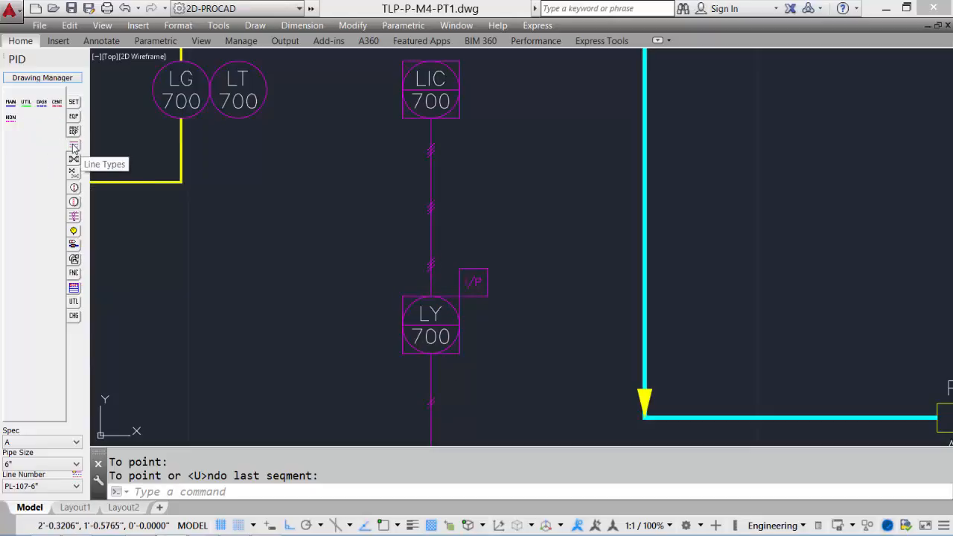
{"action": "left_click", "coordinate": [11, 118]}
{"action": "left_click", "coordinate": [267, 90]}
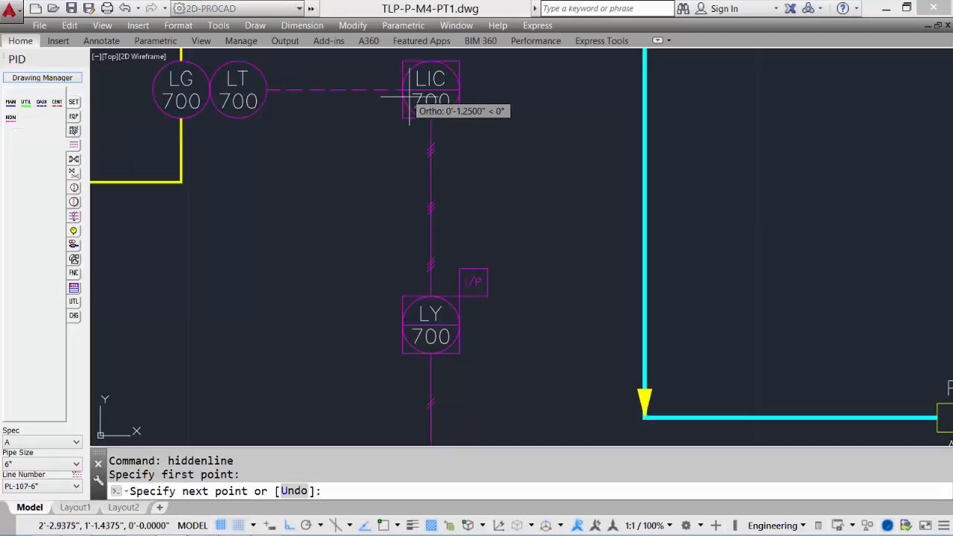
{"action": "left_click", "coordinate": [409, 93]}
{"action": "key", "text": "Return"}
- Connect the bottom of the LIC 700 box to the top of the LY 700 box with a hidden line
{"action": "key", "text": "Return"}
{"action": "left_click", "coordinate": [431, 118]}
{"action": "left_click", "coordinate": [431, 297]}
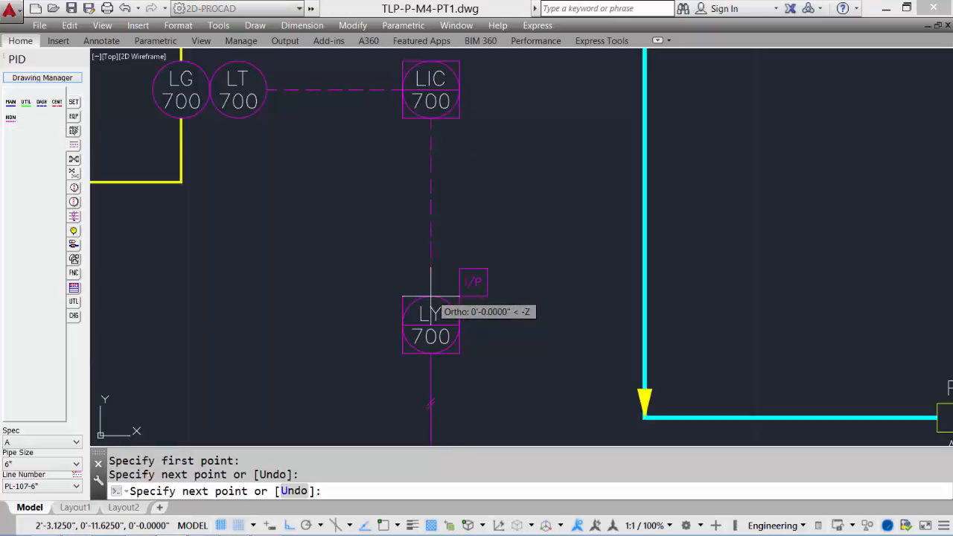
{"action": "key", "text": "Return"}
{"action": "middle_click", "coordinate": [439, 262]}
{"action": "middle_click", "coordinate": [440, 262]}
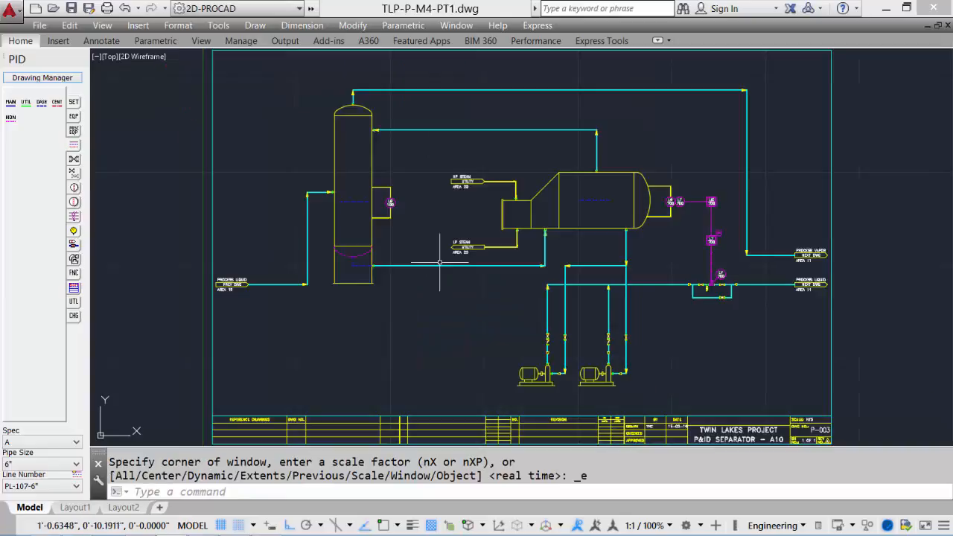